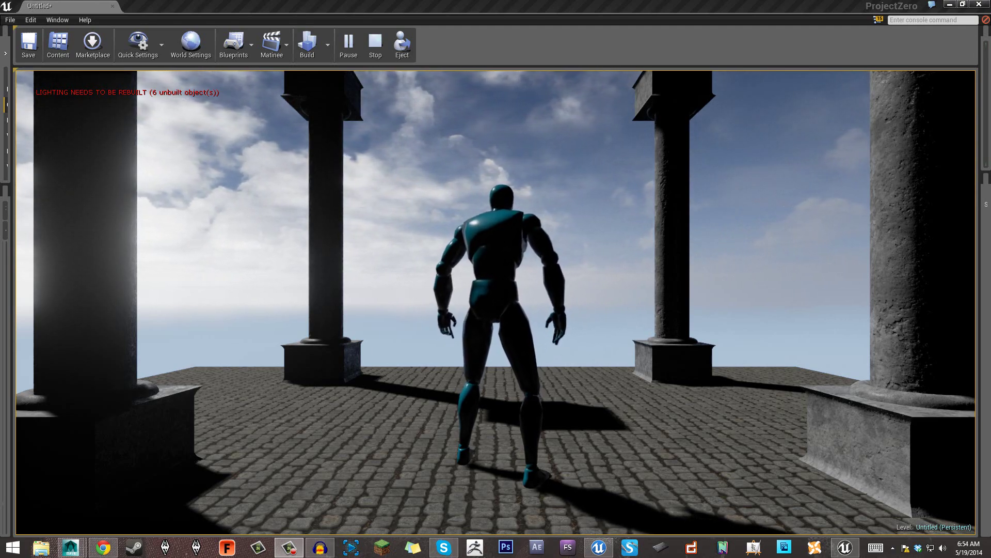
# - Playtest the level by running and jumping the character around the pillars, then stop the play session
pyautogui.click(496, 302)
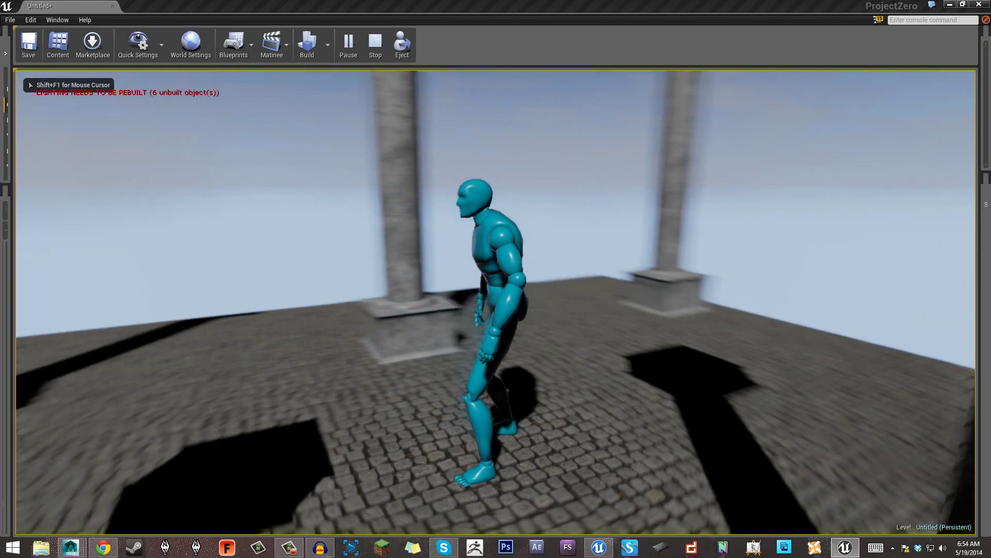
pyautogui.press('s')
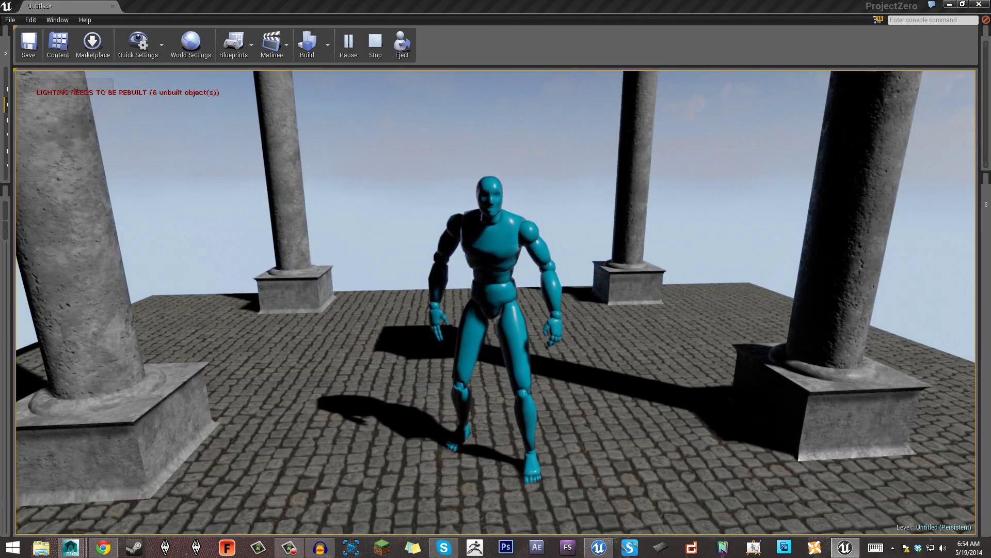
pyautogui.moveTo(496, 279)
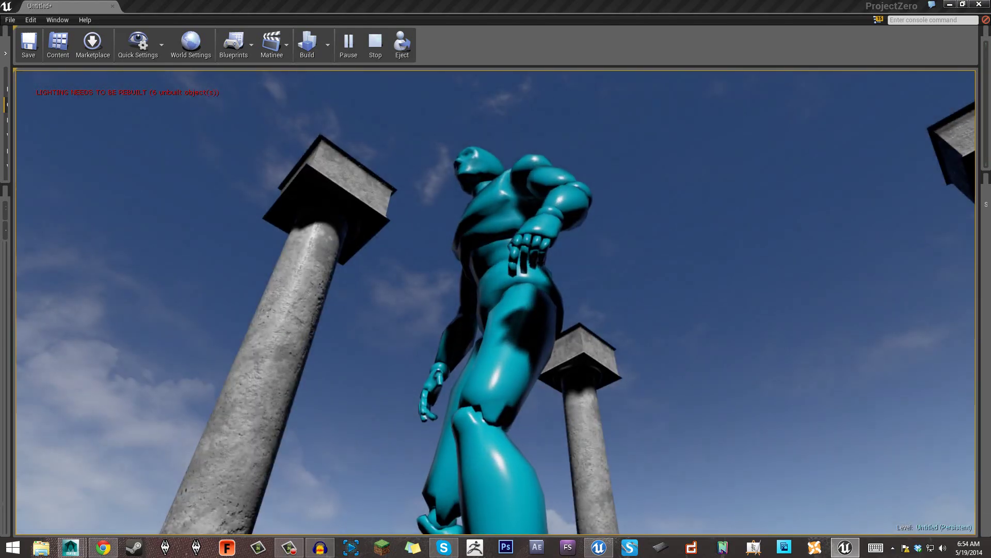
pyautogui.press('w')
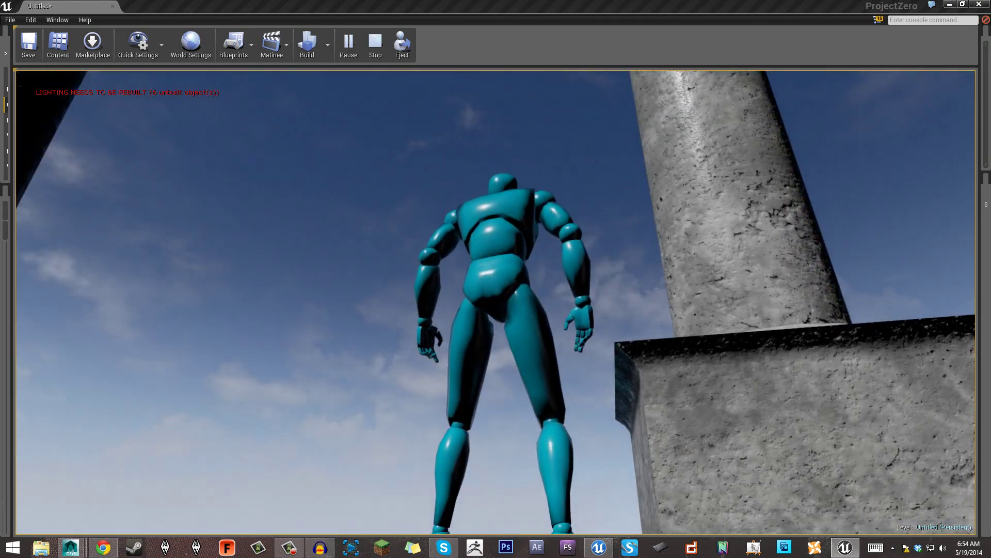
pyautogui.press('w')
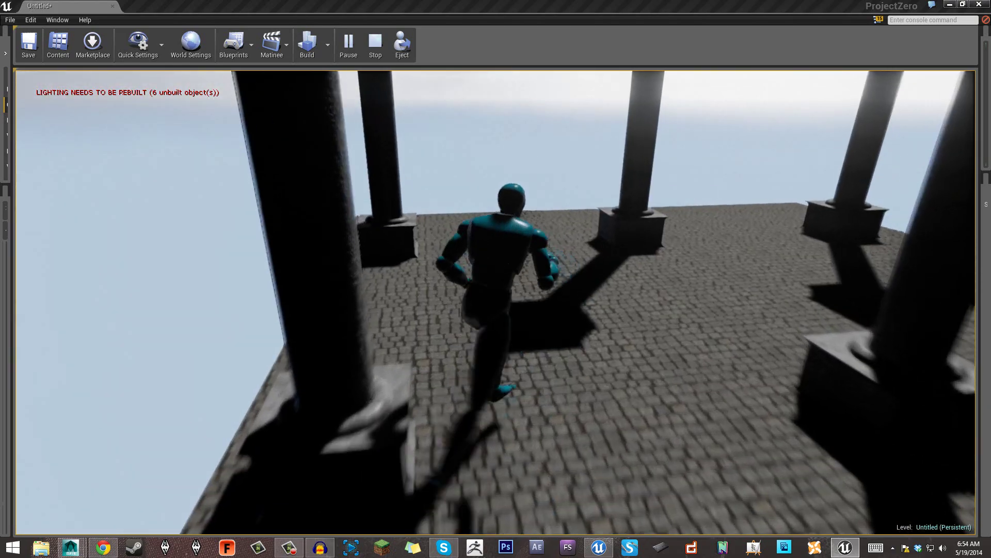
pyautogui.press('space')
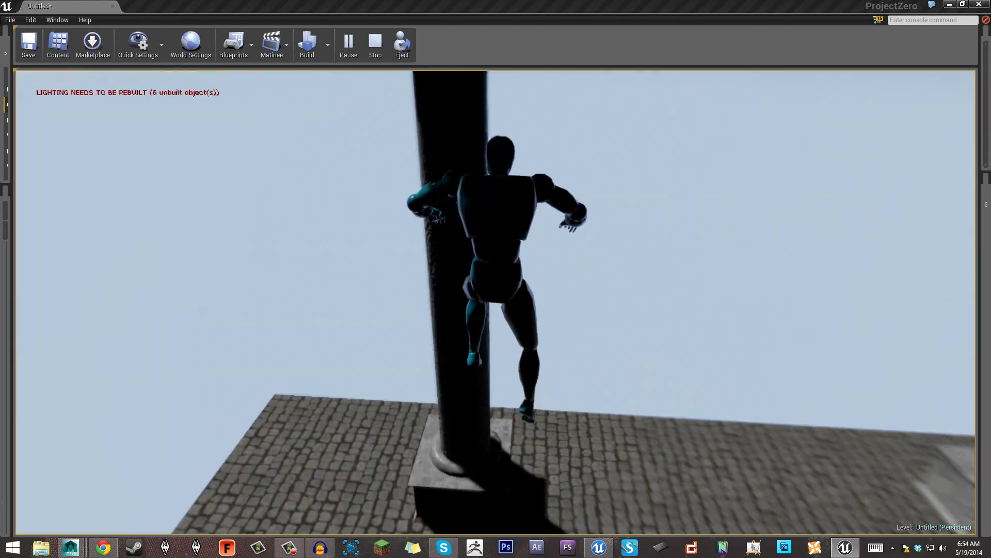
pyautogui.press('space')
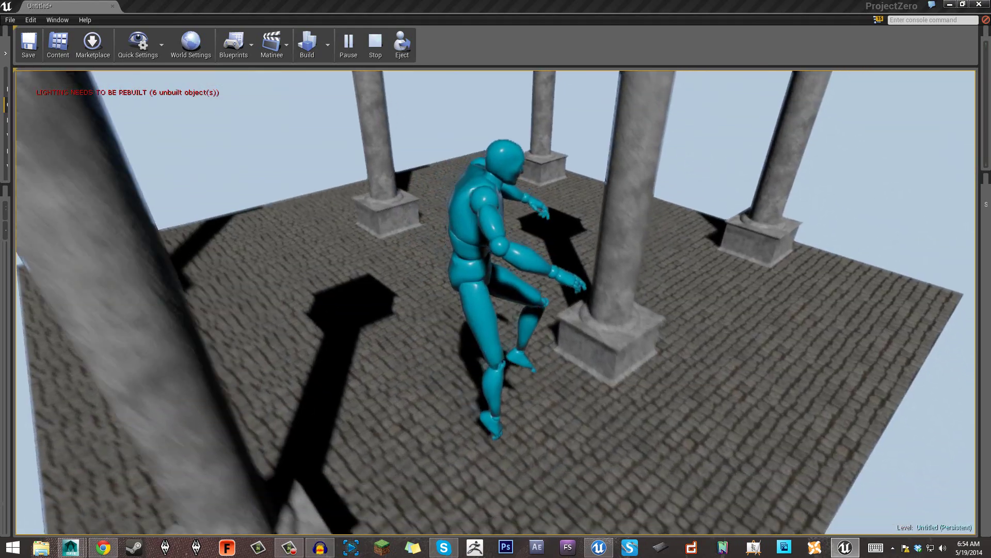
pyautogui.press('Escape')
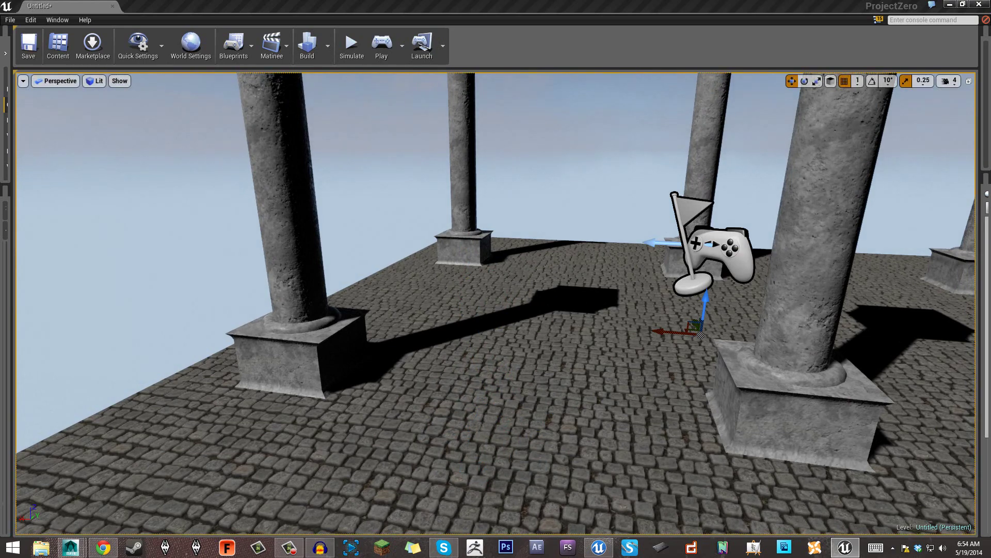
# - Import Longsword2.fbx and Longsword23.fbx into the Props folder as static meshes and dismiss the import messages
pyautogui.moveTo(12, 259); pyautogui.dragTo(211, 259)
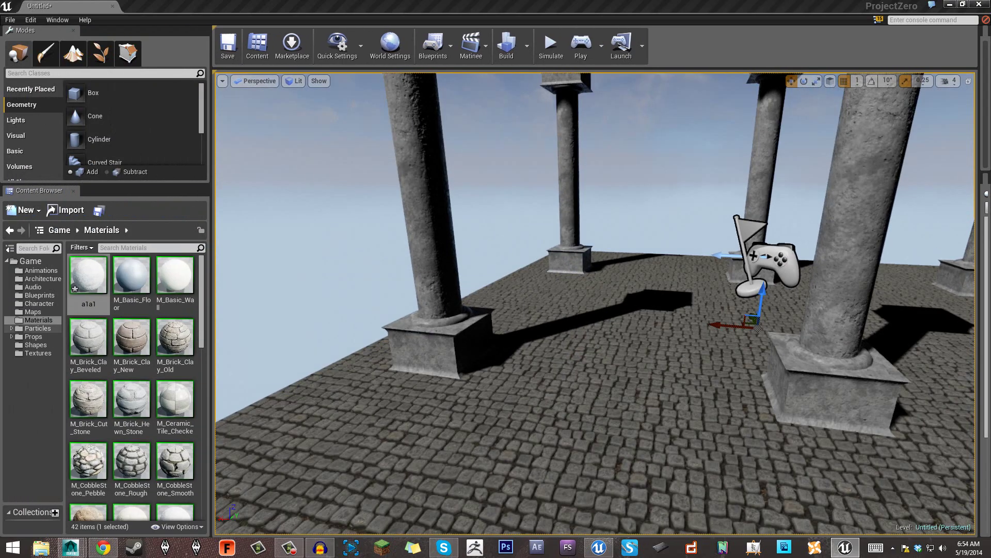
pyautogui.click(34, 337)
pyautogui.scroll(-4, 159, 348)
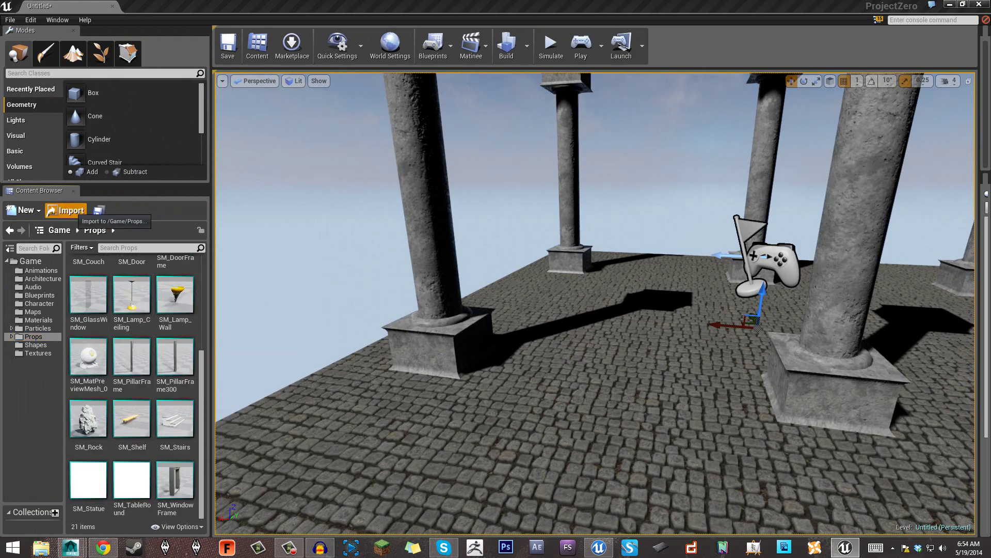
pyautogui.click(65, 210)
pyautogui.click(395, 255)
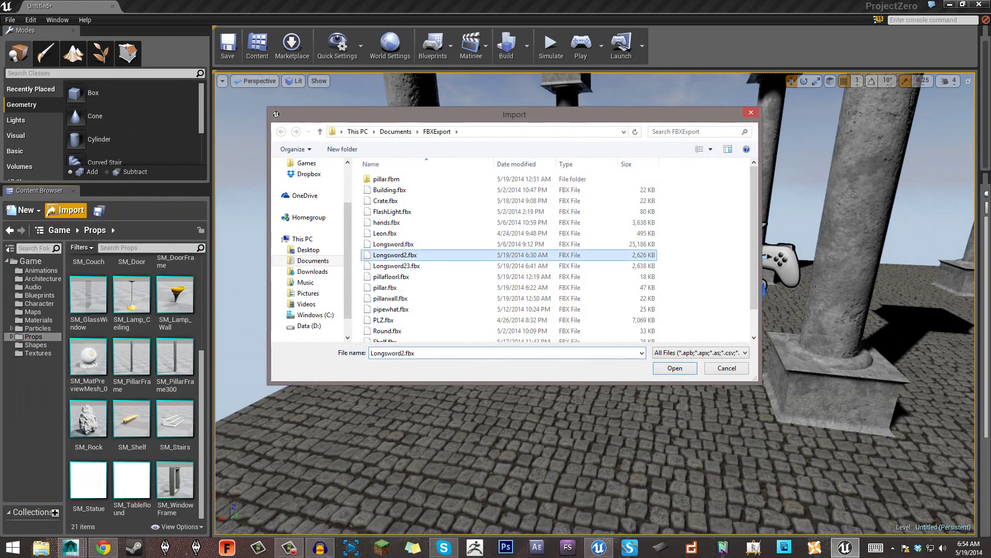
pyautogui.keyDown('ctrl'); pyautogui.click(396, 265); pyautogui.keyUp('ctrl')
pyautogui.click(677, 369)
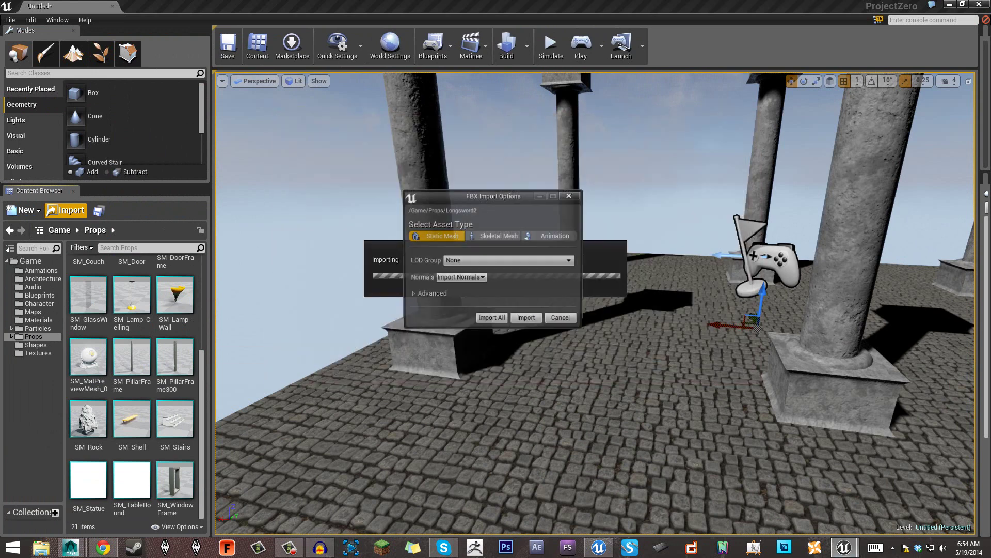
pyautogui.click(496, 319)
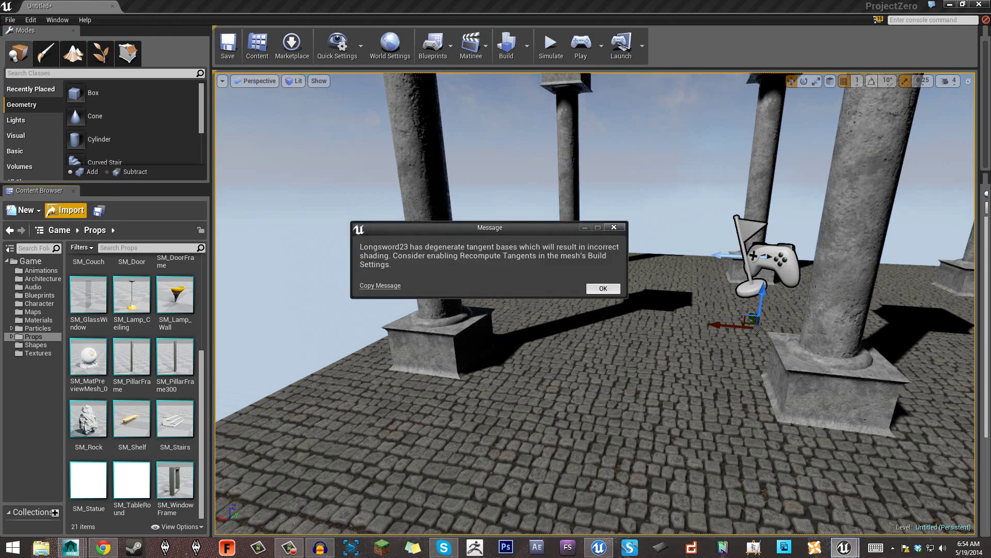
pyautogui.click(603, 289)
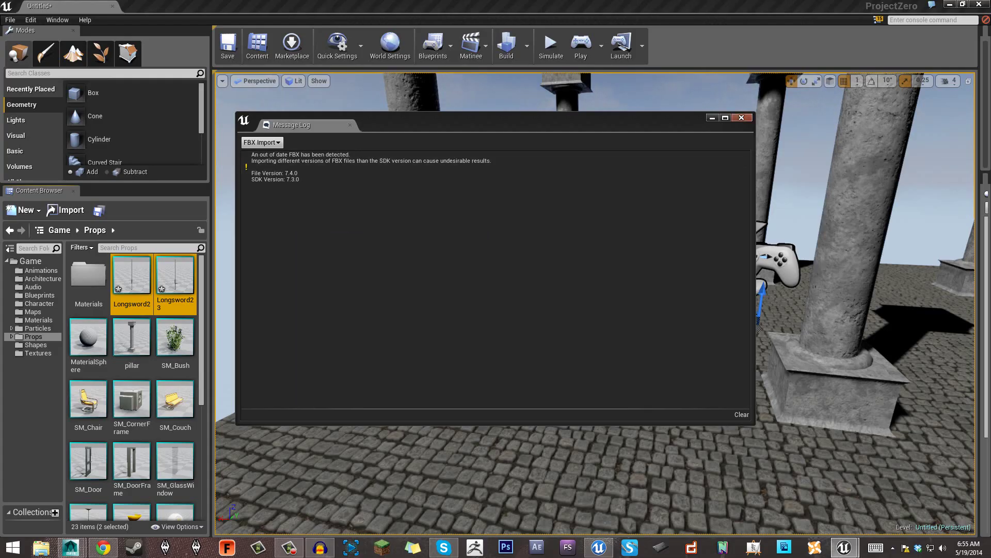
pyautogui.click(742, 117)
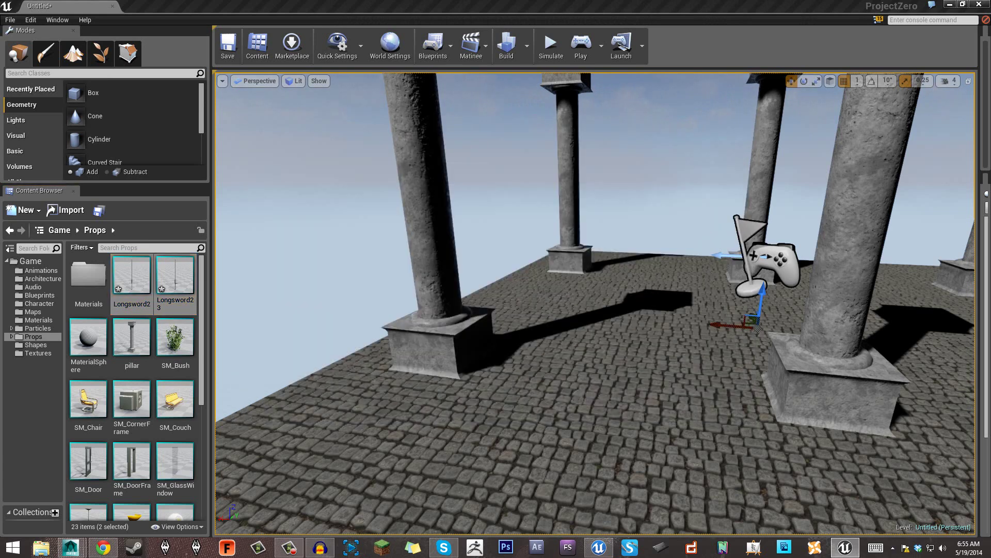
# - Place the Longsword2 mesh upright on the cobblestone floor and move in close to its crossguard
pyautogui.moveTo(132, 282); pyautogui.dragTo(600, 499)
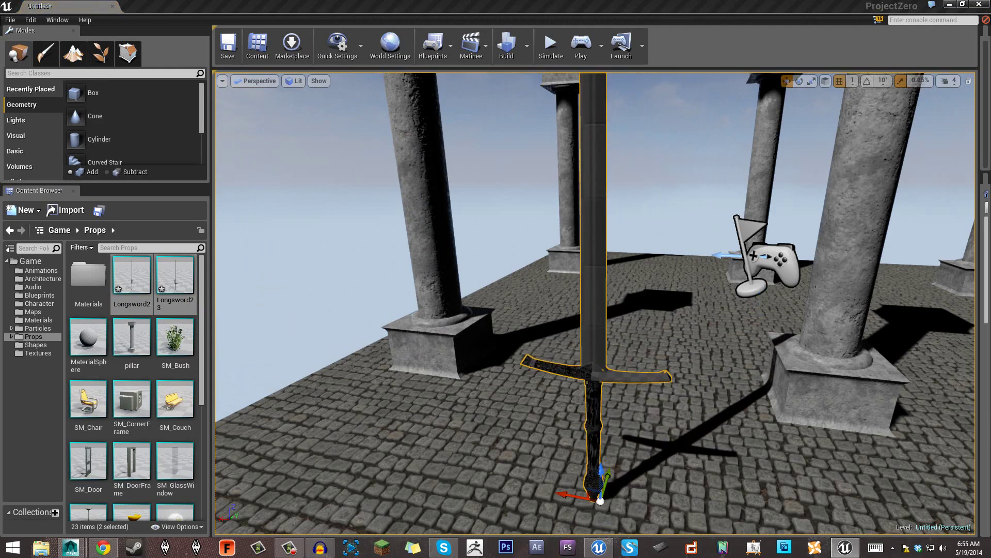
pyautogui.moveTo(600, 465); pyautogui.dragTo(600, 401, button='right')
pyautogui.moveTo(580, 503)
pyautogui.mouseDown(button='right')
pyautogui.moveTo(581, 483)
pyautogui.moveTo(562, 497)
pyautogui.moveTo(566, 531)
pyautogui.moveTo(567, 508)
pyautogui.mouseUp(button='right')
pyautogui.press('w')
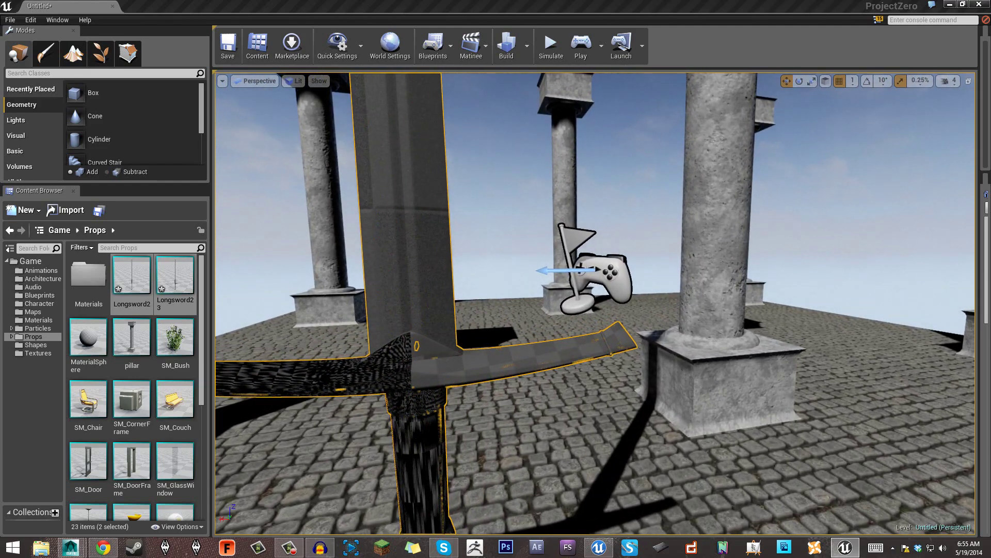
# - Apply the M_Metal_Steel material from the Materials folder to the placed longsword
pyautogui.click(39, 320)
pyautogui.scroll(-4, 176, 342)
pyautogui.scroll(-5, 188, 419)
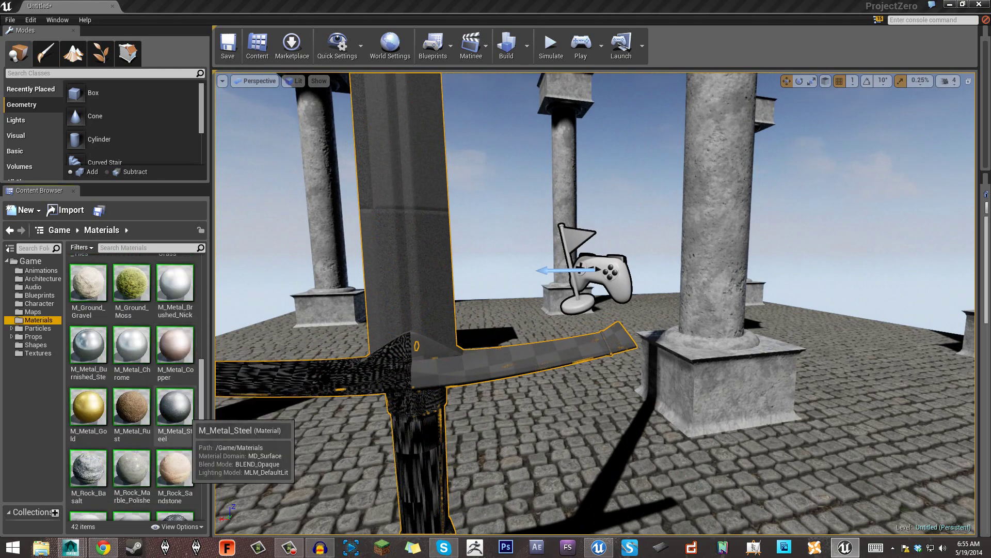
pyautogui.moveTo(187, 414); pyautogui.dragTo(395, 336)
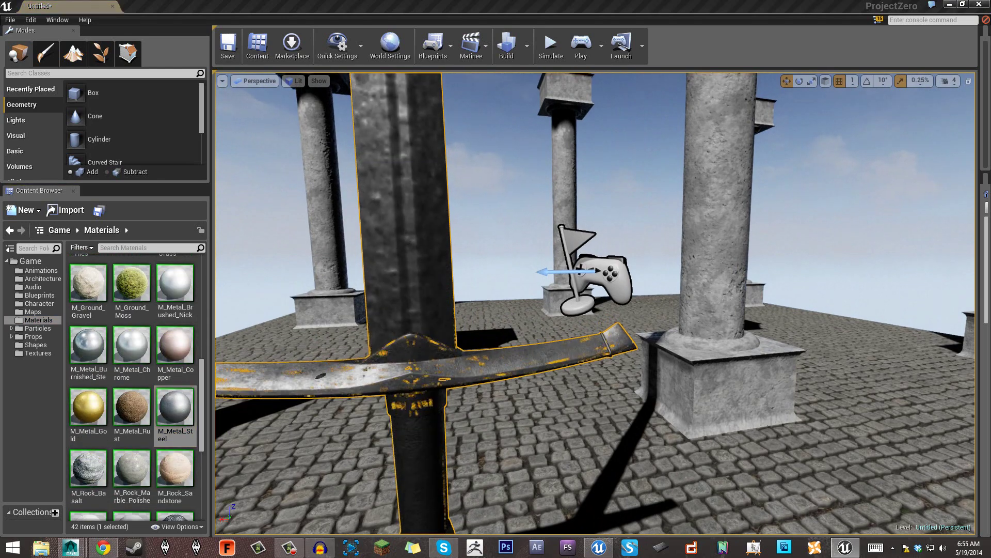
pyautogui.moveTo(395, 336); pyautogui.dragTo(394, 289, button='right')
# - Replace the longsword's material with M_Metal_Burnished_Steel and inspect the crossguard
pyautogui.moveTo(88, 344); pyautogui.dragTo(413, 343)
pyautogui.moveTo(413, 343)
pyautogui.mouseDown(button='right')
pyautogui.moveTo(410, 266)
pyautogui.moveTo(413, 336)
pyautogui.mouseUp(button='right')
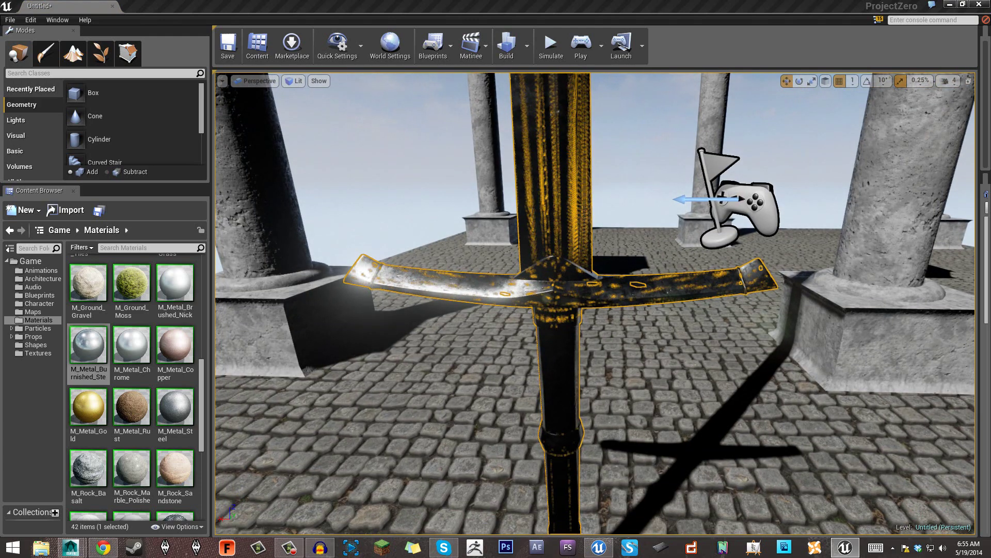
pyautogui.moveTo(595, 304)
pyautogui.mouseDown(button='right')
pyautogui.moveTo(559, 303)
pyautogui.moveTo(562, 312)
pyautogui.moveTo(582, 308)
pyautogui.mouseUp(button='right')
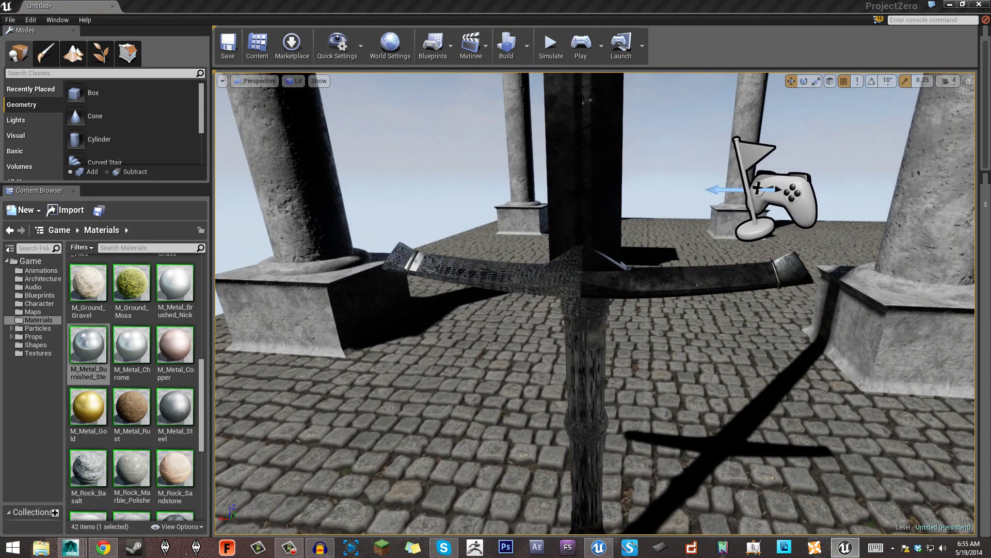
# - Delete the longsword from the level and pull back to view the whole pillar platform
pyautogui.press('Delete')
pyautogui.moveTo(582, 308); pyautogui.dragTo(643, 305, button='right')
pyautogui.press('s')
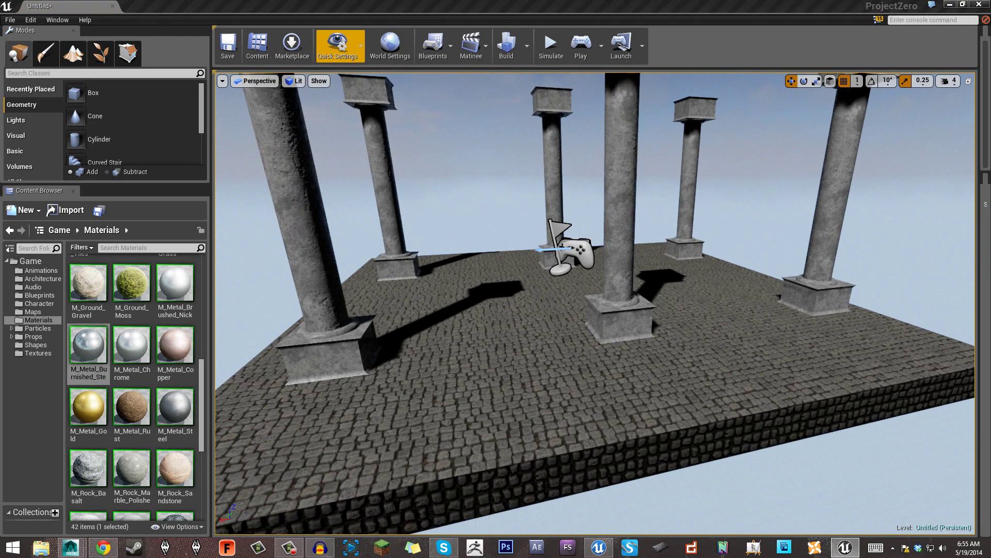
# - Set the engine scalability quality to Low and switch the viewport to Wireframe view
pyautogui.click(337, 45)
pyautogui.moveTo(382, 225)
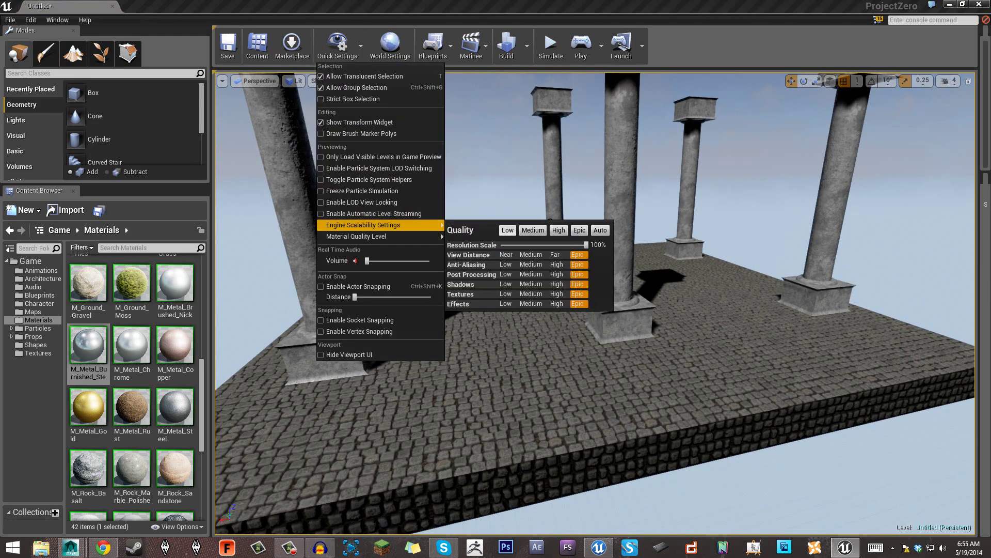
pyautogui.click(508, 230)
pyautogui.moveTo(431, 235)
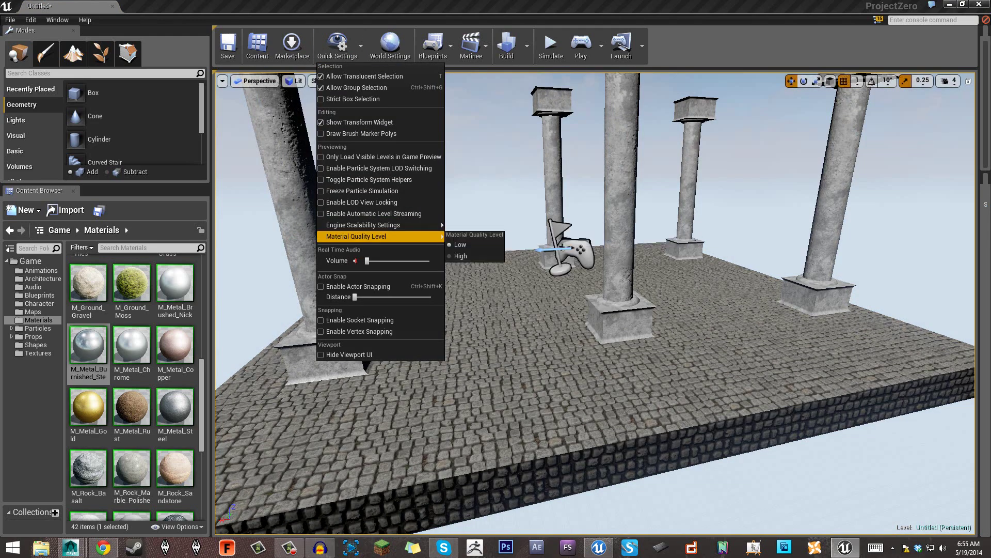
pyautogui.click(294, 80)
pyautogui.click(309, 124)
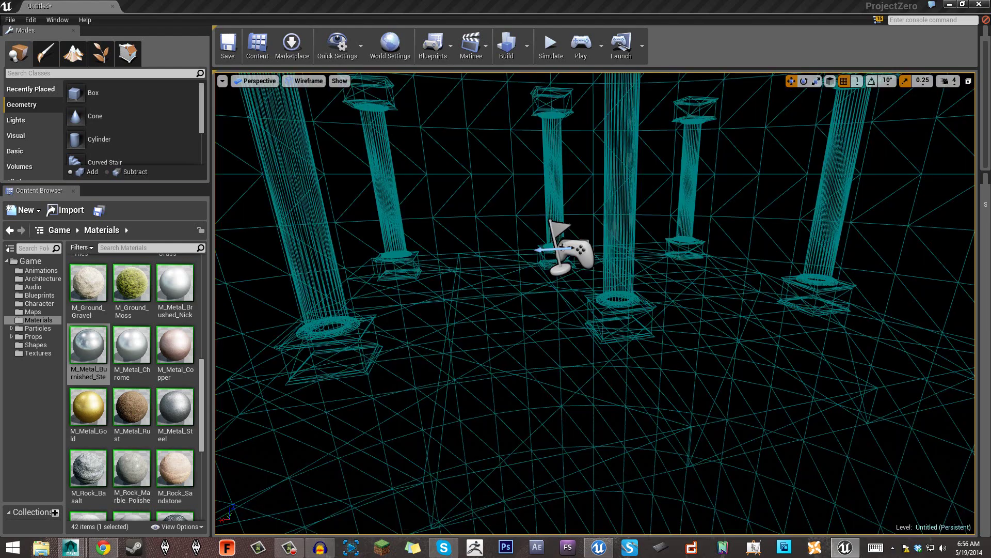
# - Switch to Maya and select the Sword model in the scene
pyautogui.hotkey('alt', 'Tab')
pyautogui.scroll(-3, 666, 272)
pyautogui.scroll(-3, 667, 274)
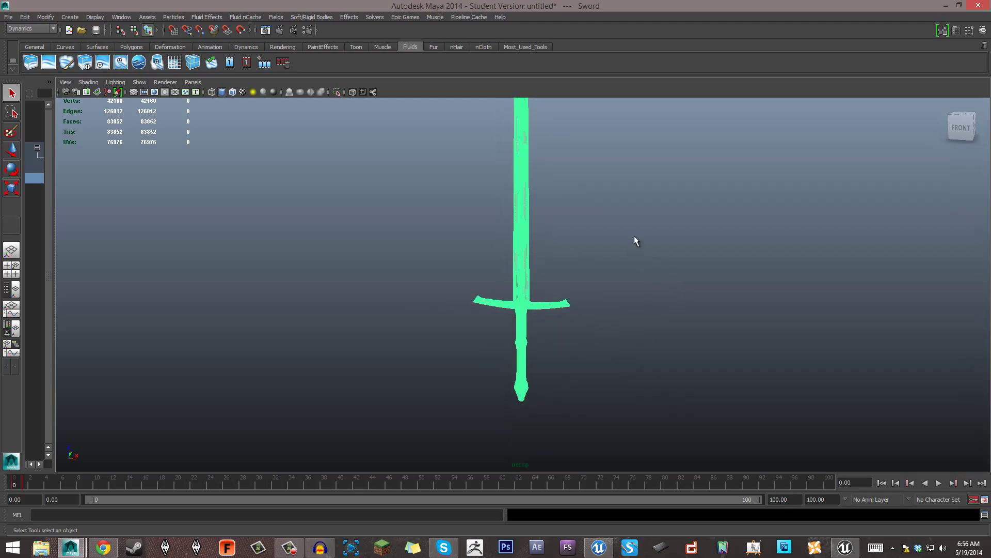
pyautogui.click(604, 254)
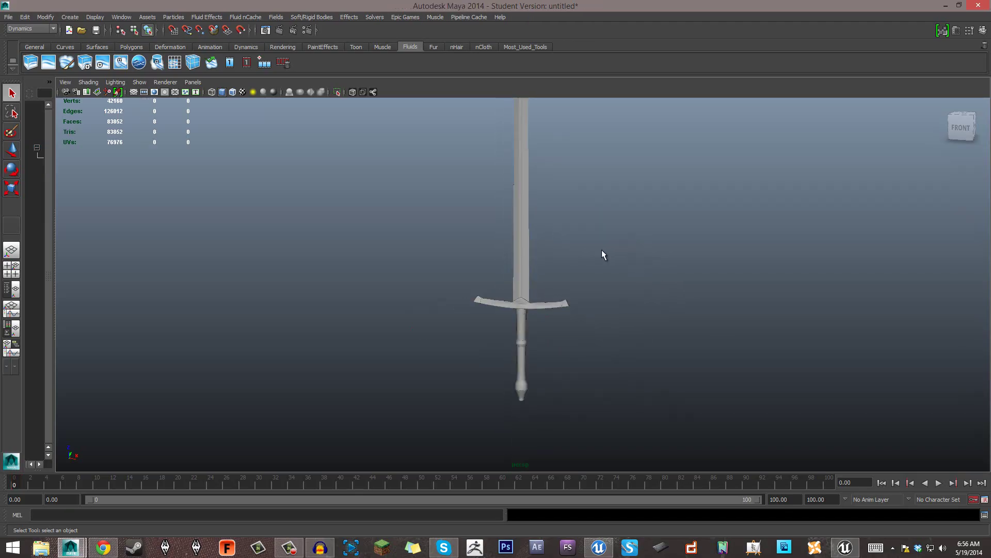
pyautogui.click(11, 17)
pyautogui.click(539, 302)
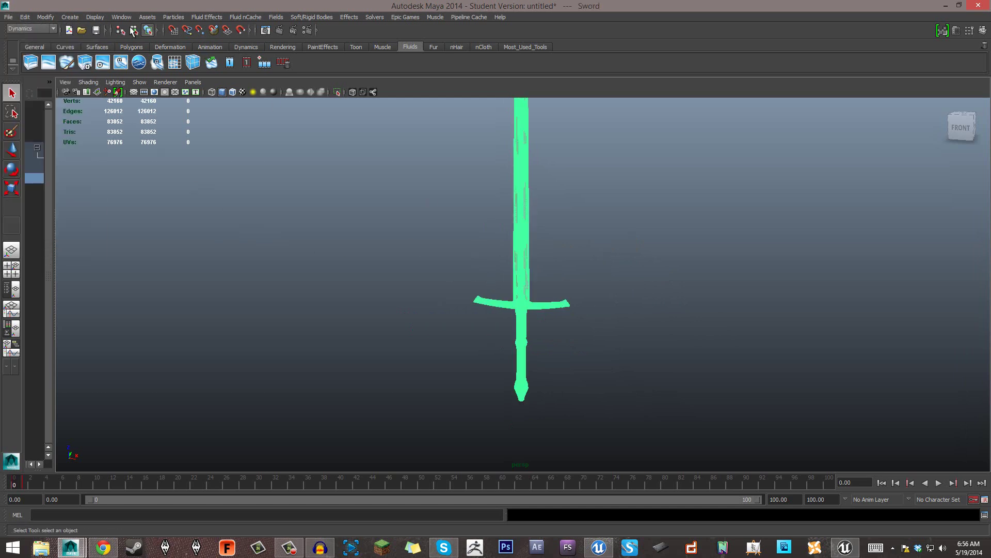
# - Export the selected sword as FBX to Longsword23.fbx in the FBXExport folder, replacing the existing file
pyautogui.click(9, 17)
pyautogui.click(40, 129)
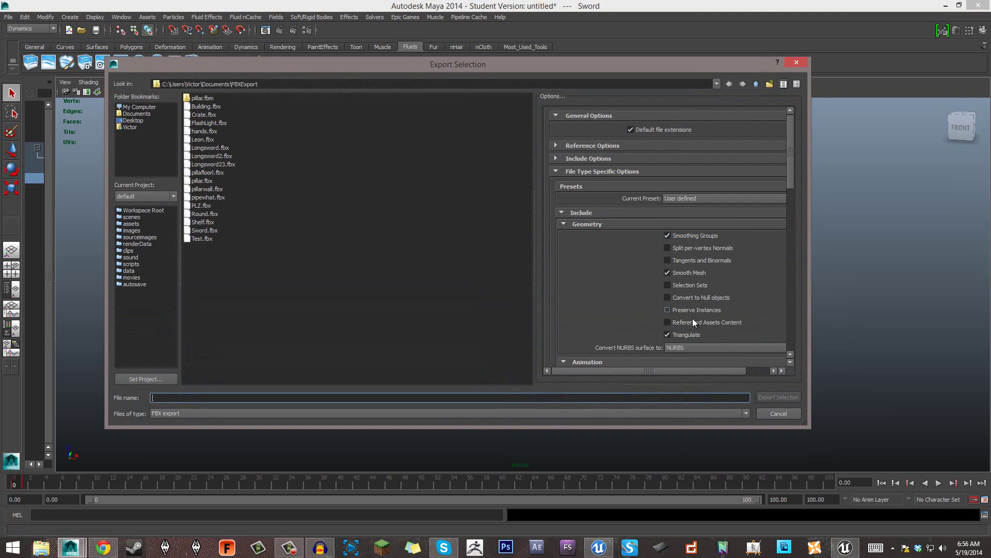
pyautogui.click(225, 164)
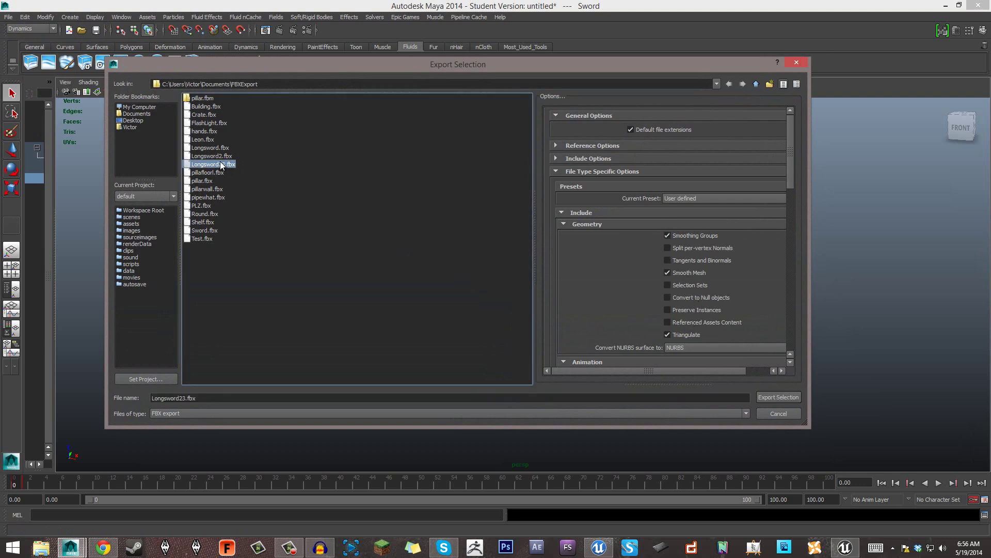
pyautogui.click(778, 397)
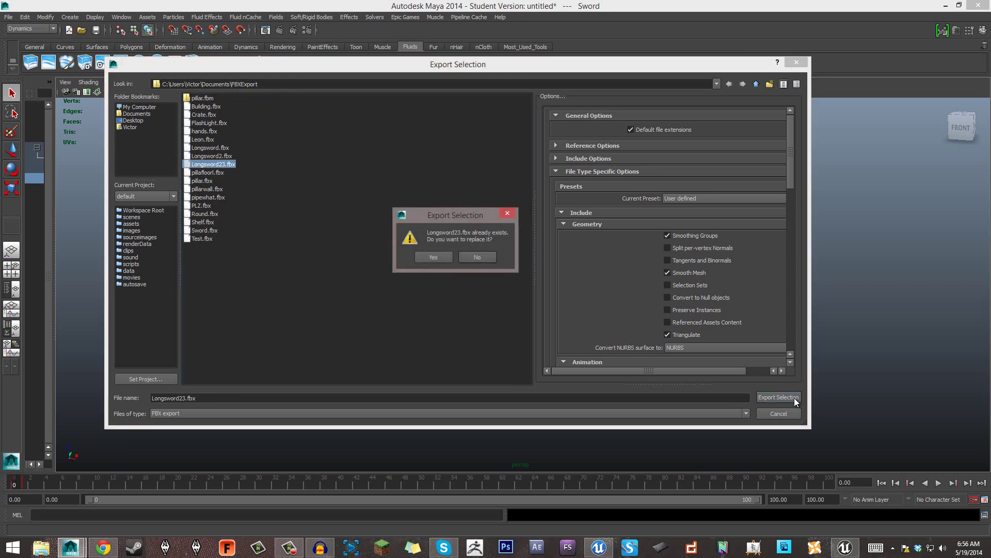
pyautogui.click(441, 255)
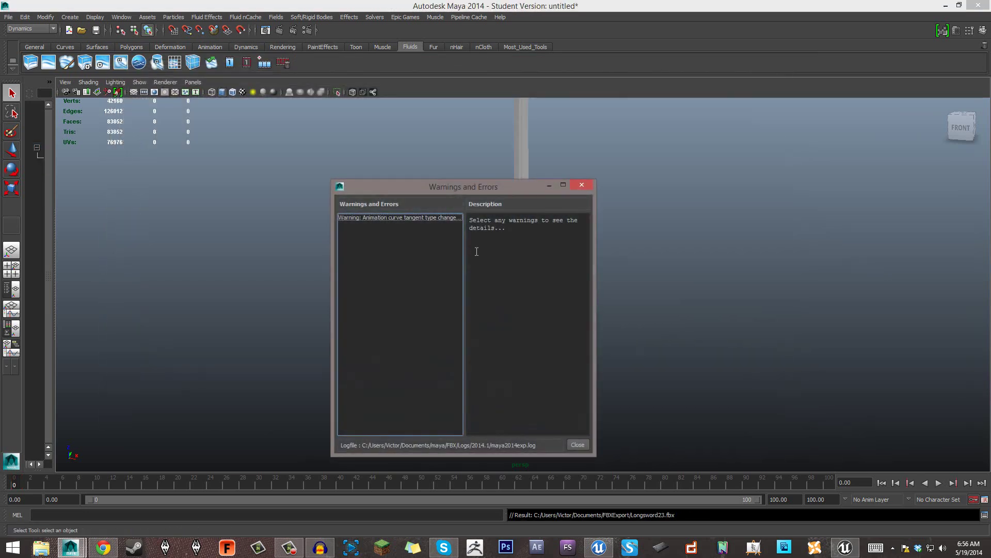
pyautogui.click(710, 118)
# - Return to Maya, select the Sword model, and open the export dialog for the selection
pyautogui.click(946, 6)
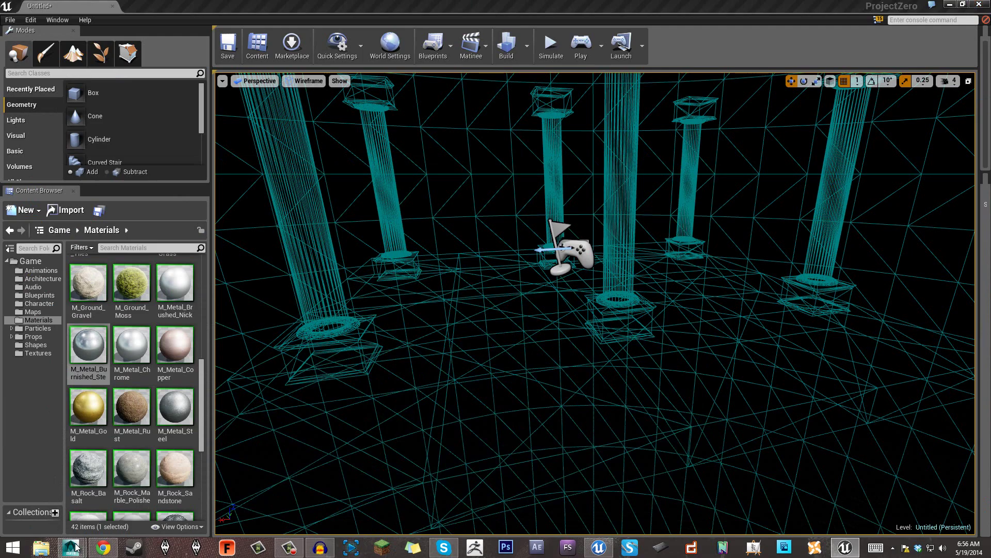
pyautogui.moveTo(77, 547)
pyautogui.click(73, 501)
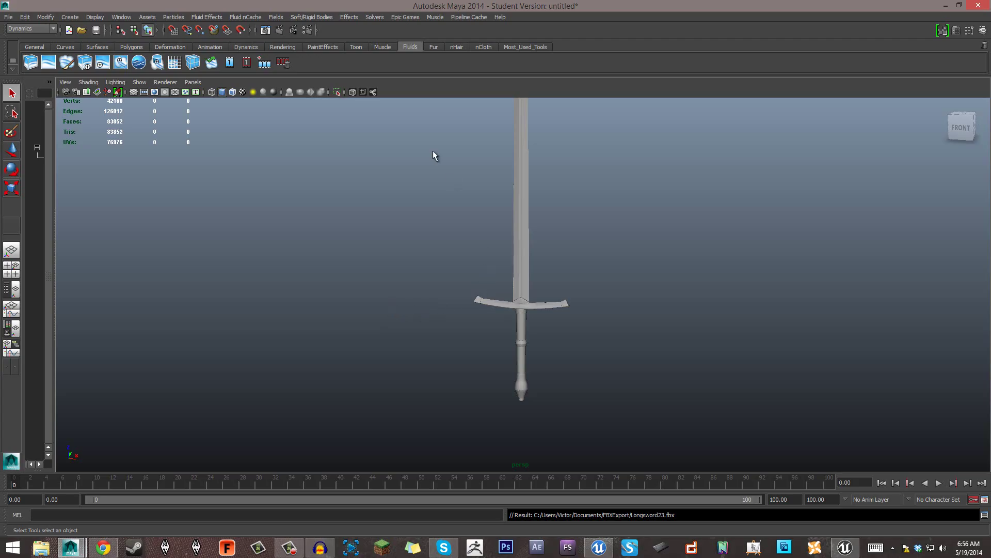
pyautogui.moveTo(597, 328); pyautogui.dragTo(598, 328)
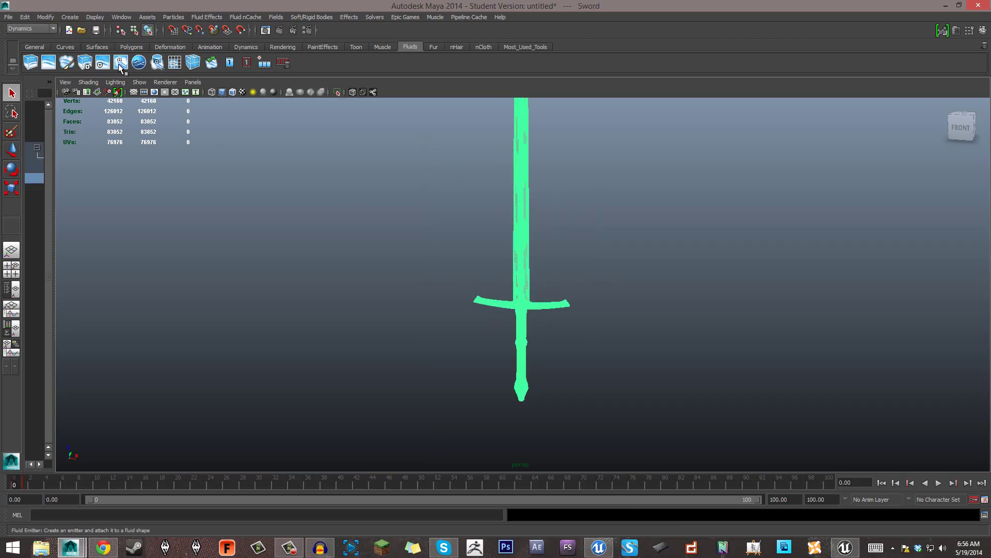
pyautogui.press('f')
pyautogui.click(9, 17)
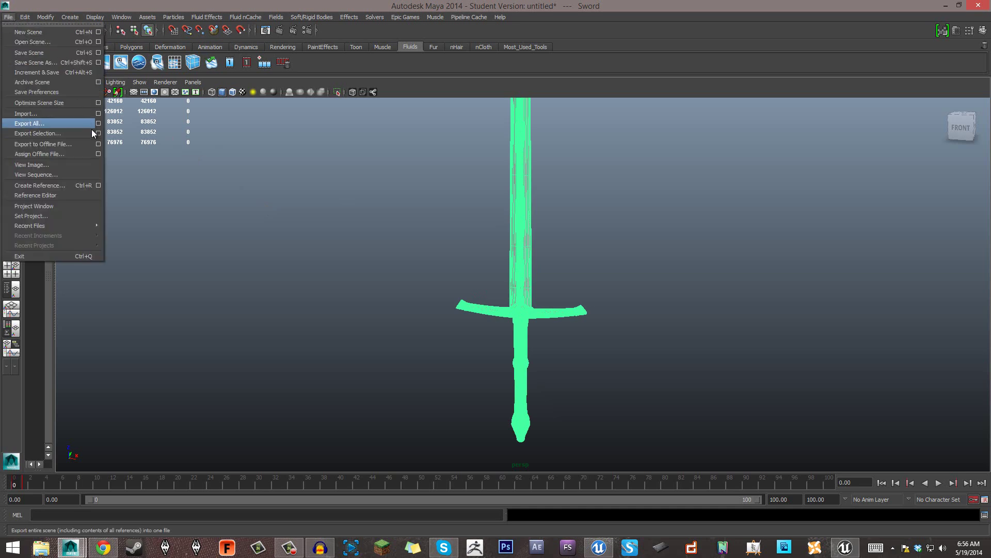
pyautogui.click(92, 128)
# - Set the FBX file format version to FBX 2013 in the export options, and close the dialog without exporting
pyautogui.scroll(-10, 671, 213)
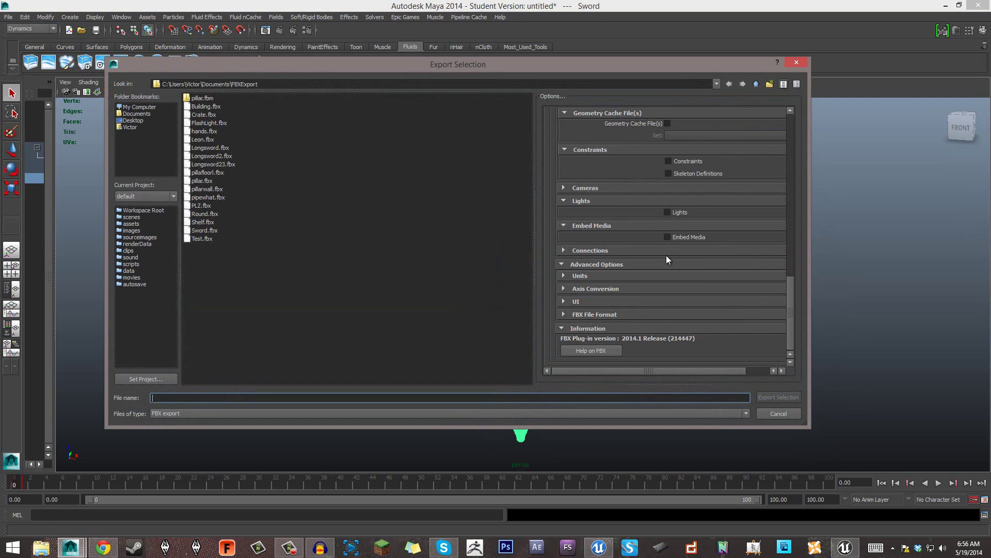
pyautogui.click(594, 314)
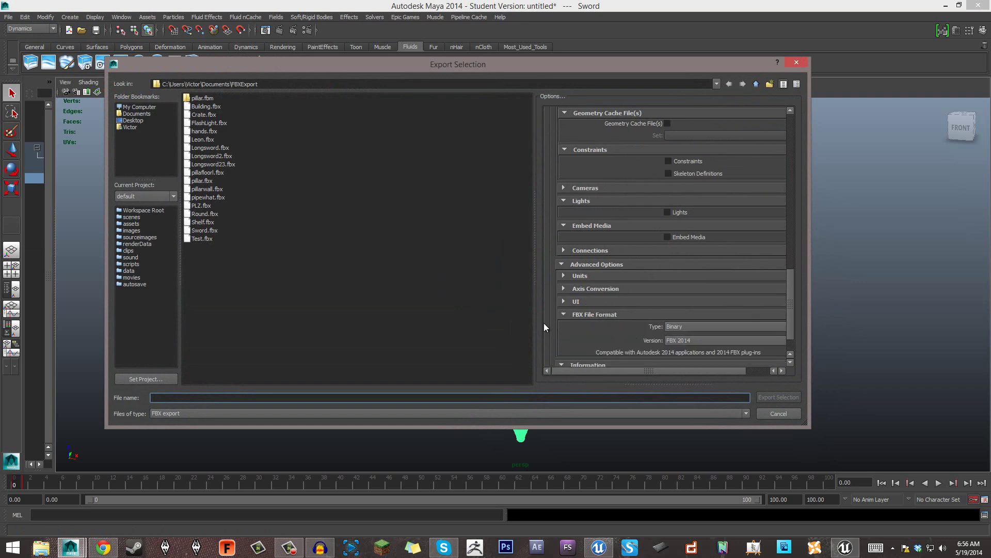
pyautogui.moveTo(537, 322); pyautogui.dragTo(350, 313)
pyautogui.click(516, 339)
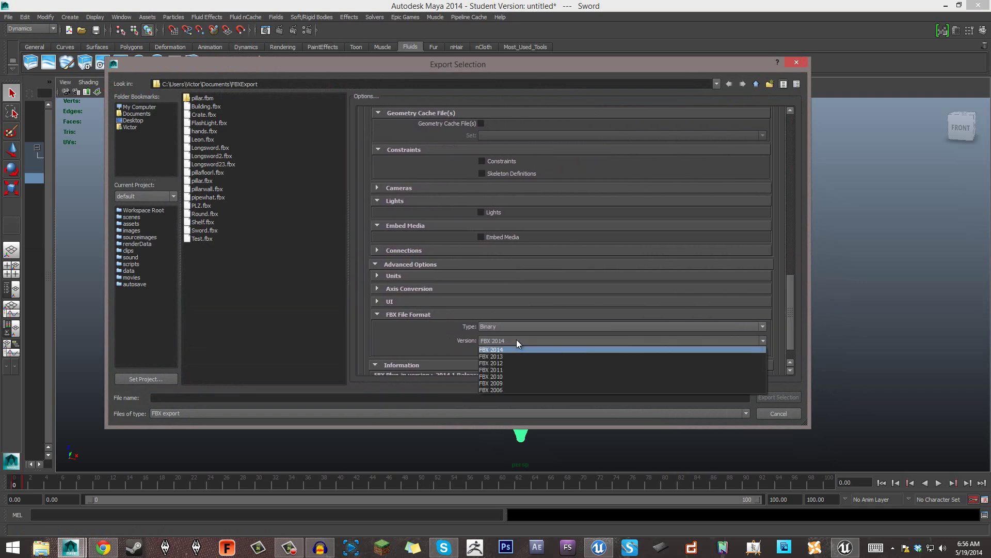
pyautogui.click(521, 356)
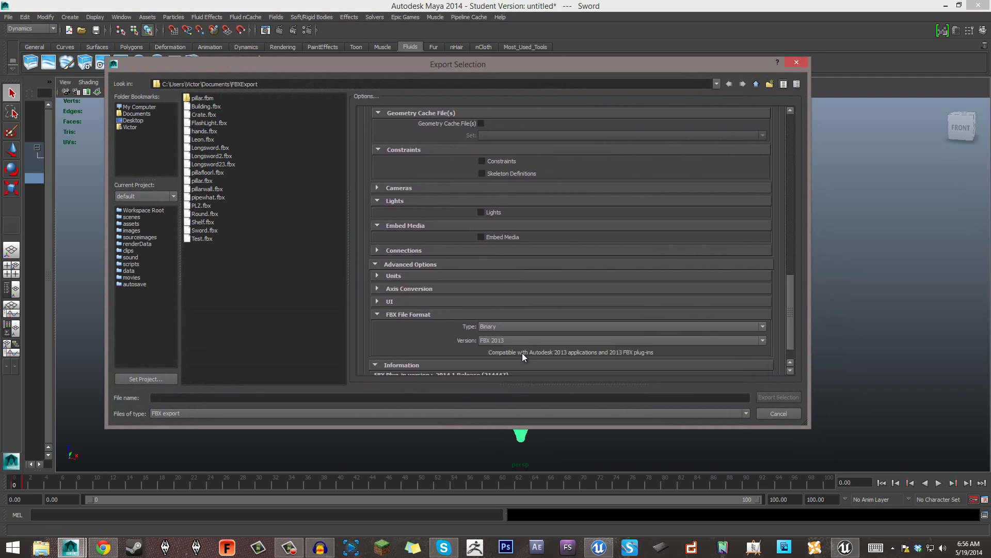
pyautogui.click(764, 412)
# - Switch to Unreal Engine and set the perspective viewport to Lit view
pyautogui.click(948, 5)
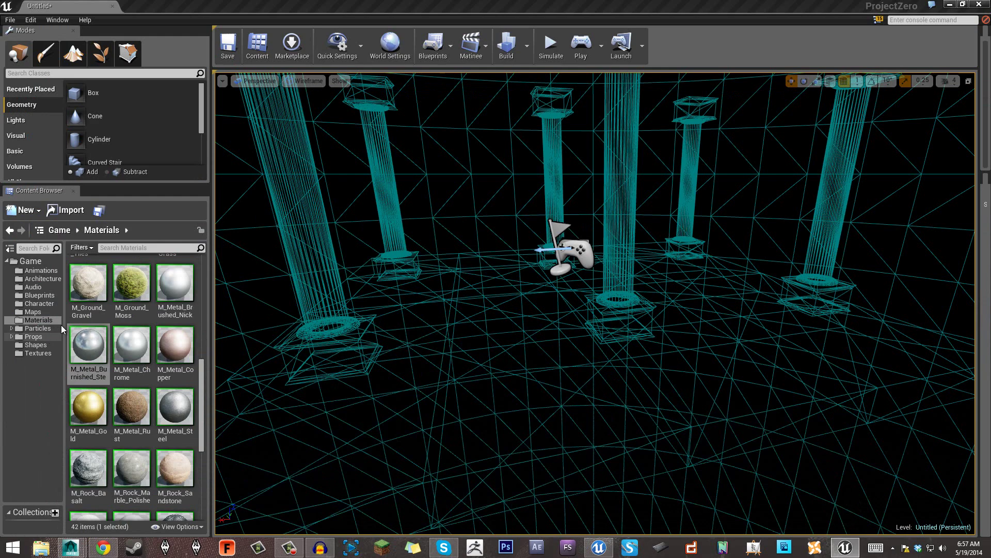
pyautogui.click(308, 81)
pyautogui.click(311, 101)
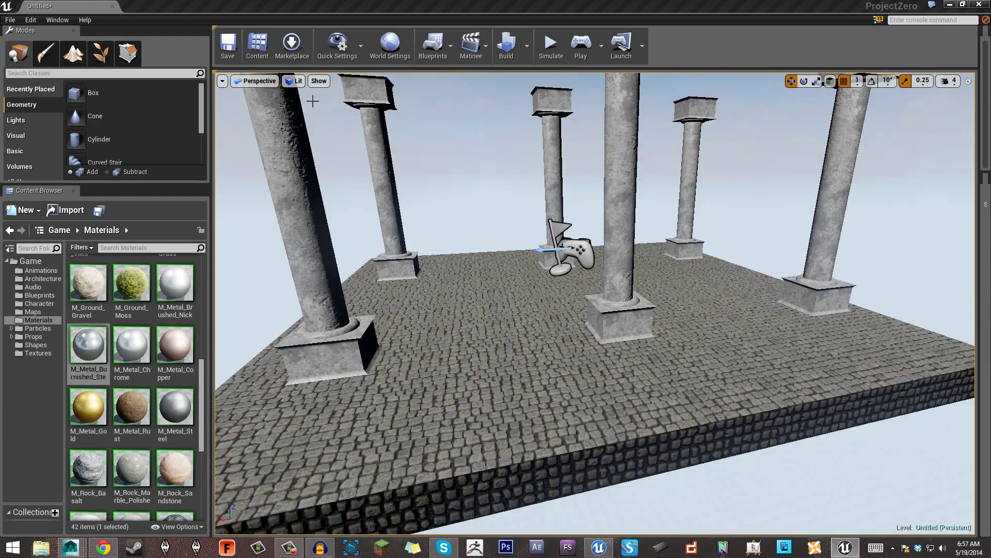
# - Place the Longsword2 mesh from the Props folder in the level beside the nearest pillar's base
pyautogui.click(33, 336)
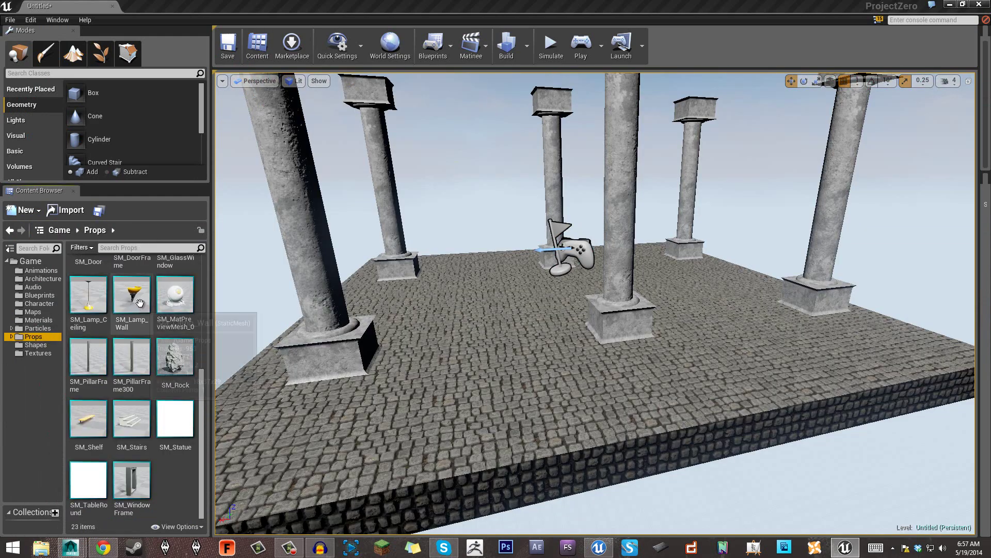
pyautogui.scroll(4, 138, 305)
pyautogui.moveTo(144, 278); pyautogui.dragTo(291, 376)
# - Lay the longsword horizontally and move it across the stone base of the pillar, with its handle overhanging the edge
pyautogui.press('space')
pyautogui.press('space')
pyautogui.press('space')
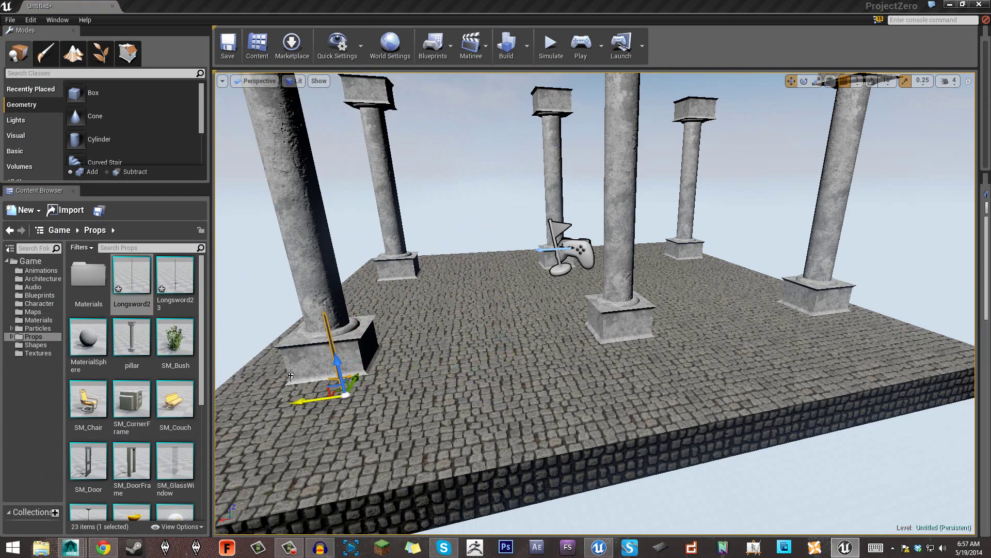
pyautogui.moveTo(433, 402); pyautogui.dragTo(424, 397, button='right')
pyautogui.press('w')
pyautogui.moveTo(486, 349); pyautogui.dragTo(527, 208)
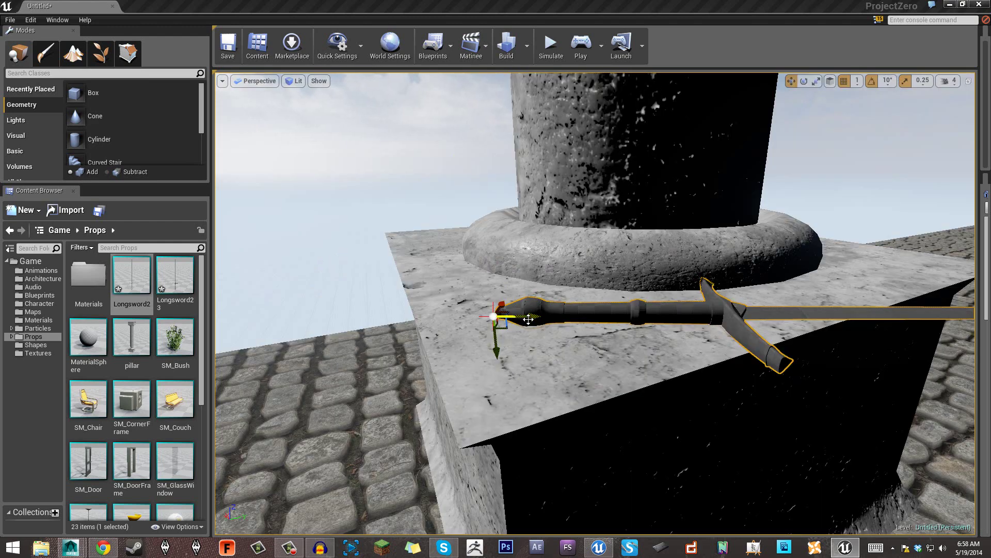
pyautogui.moveTo(509, 318); pyautogui.dragTo(393, 310)
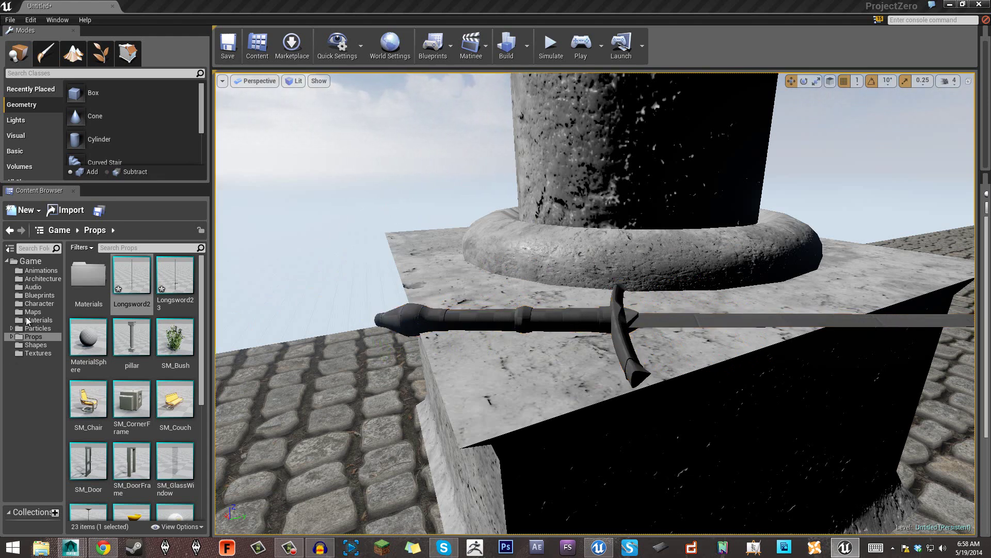
# - Apply the M_Metal_Burnished_Steel material from the Materials folder to the longsword's handle
pyautogui.click(33, 321)
pyautogui.scroll(-5, 154, 361)
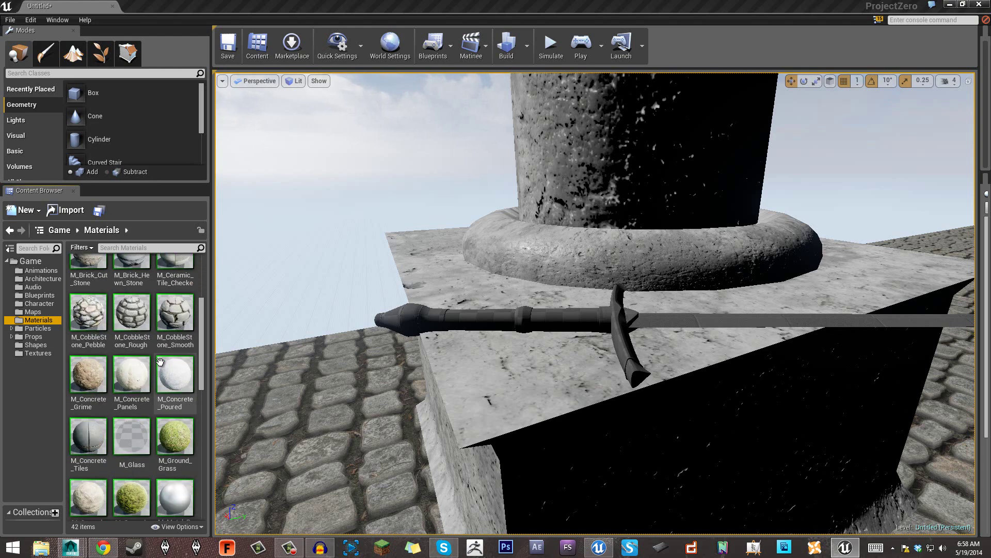
pyautogui.moveTo(88, 427); pyautogui.dragTo(502, 351)
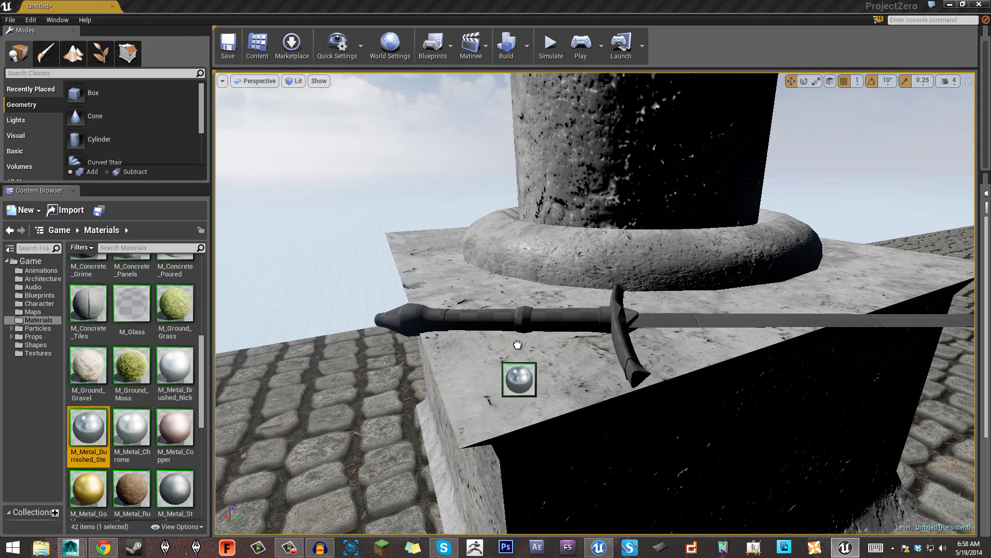
pyautogui.moveTo(559, 319); pyautogui.dragTo(559, 319)
pyautogui.moveTo(542, 341); pyautogui.dragTo(673, 356, button='right')
pyautogui.press('s')
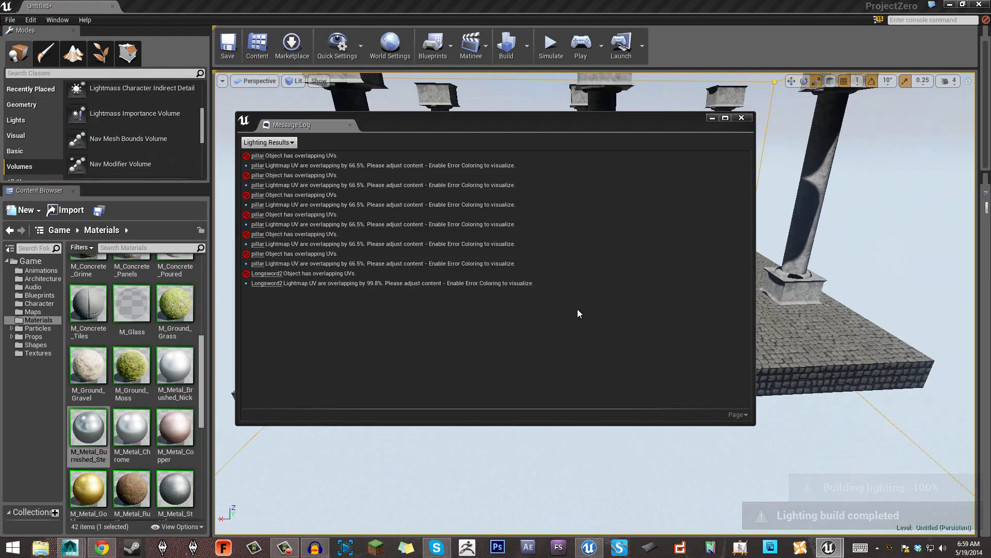
# - Close the lighting results log and inspect the built lighting and shadows on the pillars and platform
pyautogui.click(743, 118)
pyautogui.moveTo(629, 309); pyautogui.dragTo(562, 273, button='right')
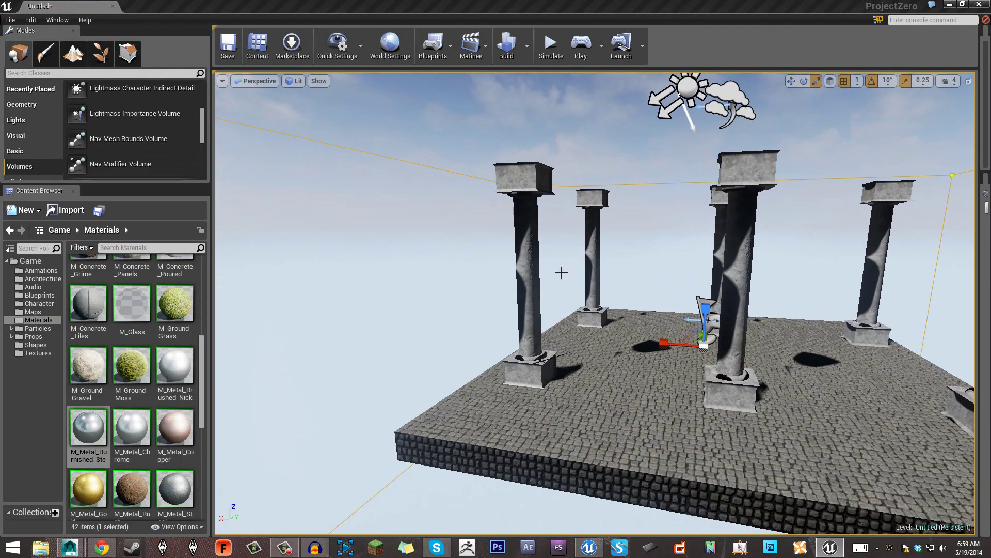
pyautogui.scroll(6, 562, 272)
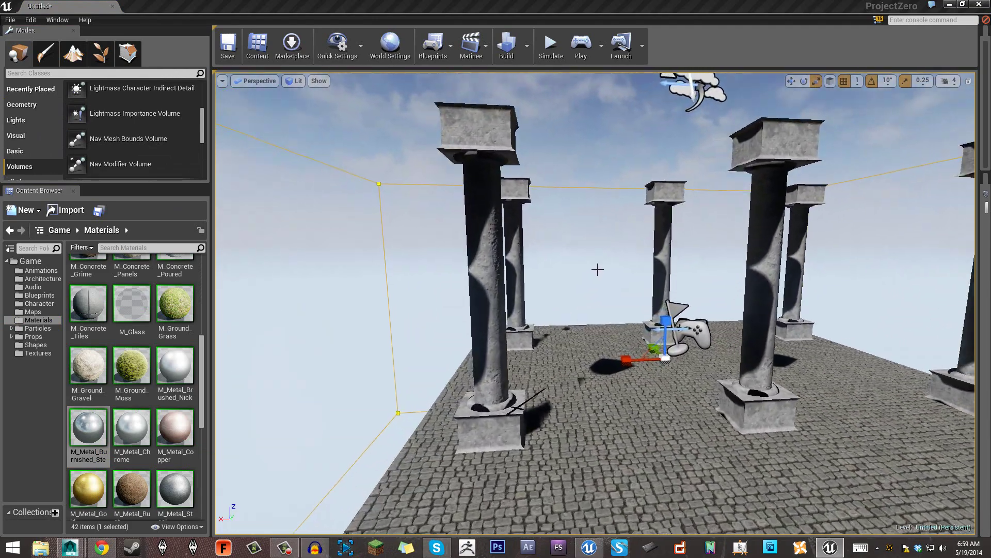
pyautogui.scroll(8, 597, 269)
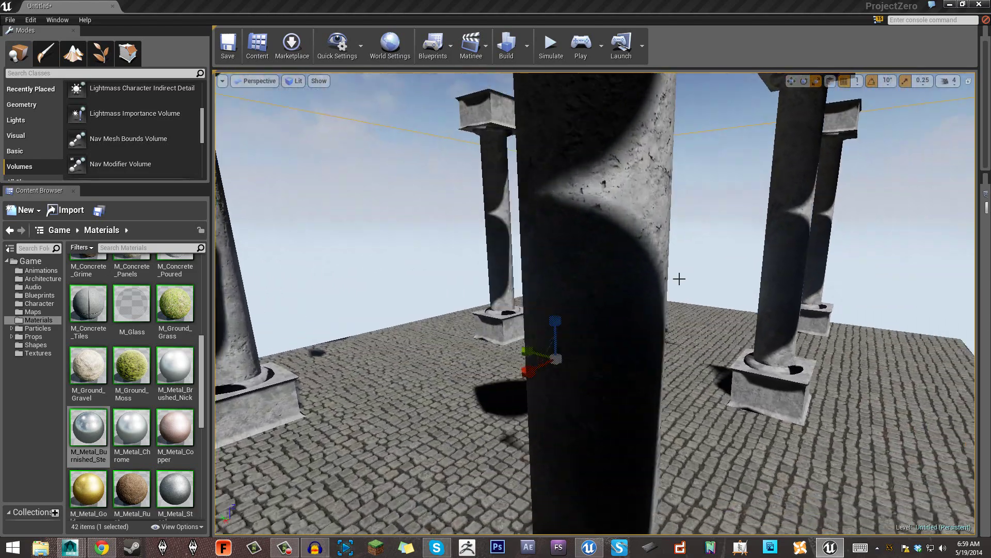
pyautogui.moveTo(679, 279); pyautogui.dragTo(686, 245, button='right')
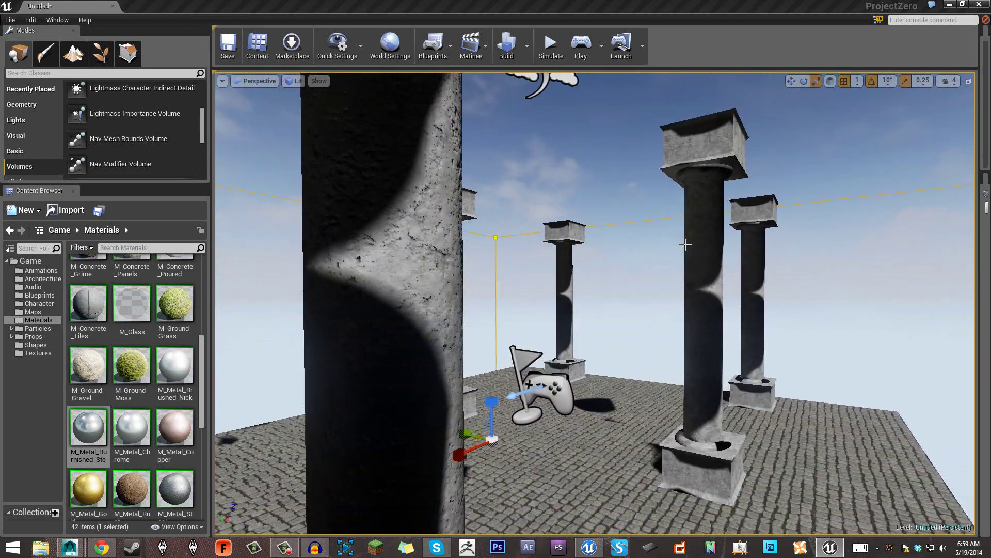
pyautogui.moveTo(596, 477); pyautogui.dragTo(629, 385, button='right')
pyautogui.moveTo(543, 219); pyautogui.dragTo(541, 220, button='right')
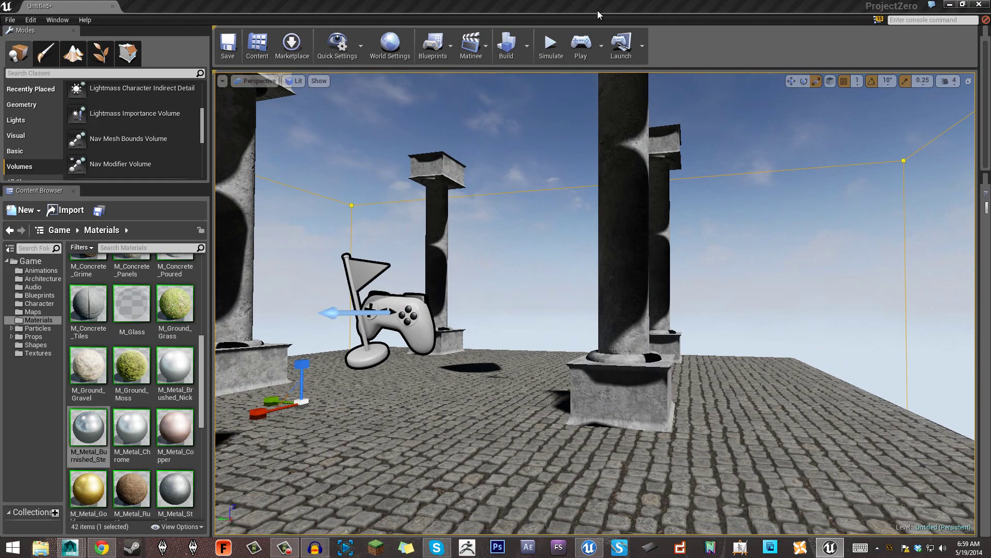
# - Play-test the level briefly, stop it, and set the engine scalability quality to Epic for all groups
pyautogui.click(580, 47)
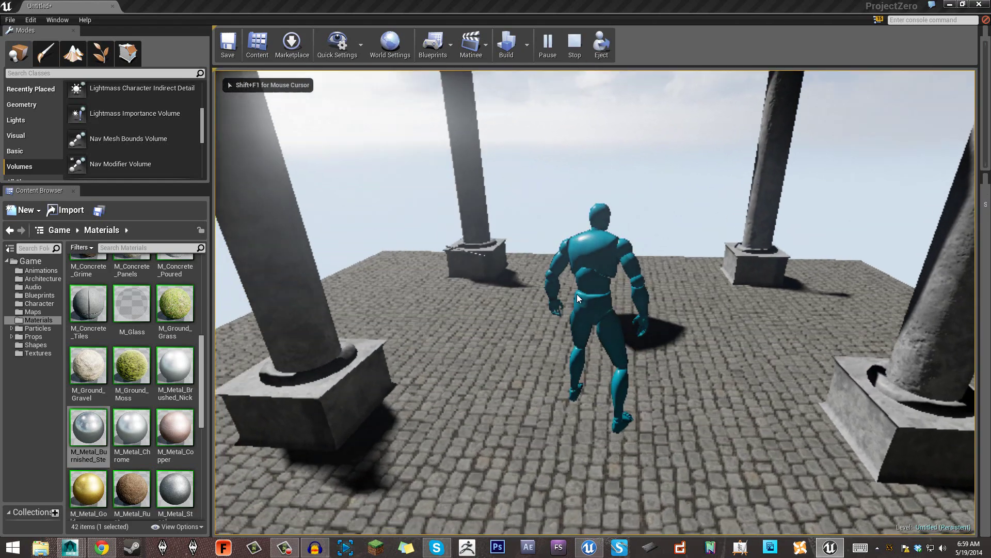
pyautogui.press('Escape')
pyautogui.click(337, 46)
pyautogui.moveTo(395, 225)
pyautogui.click(579, 230)
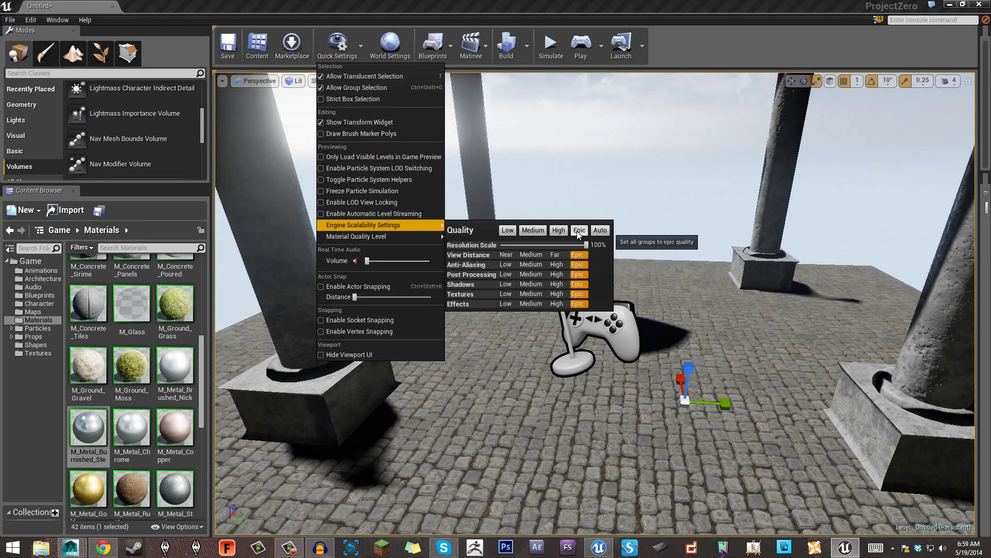
# - Play the level at Epic quality, walk the character to the pillar holding the longsword, and stop the session
pyautogui.click(581, 46)
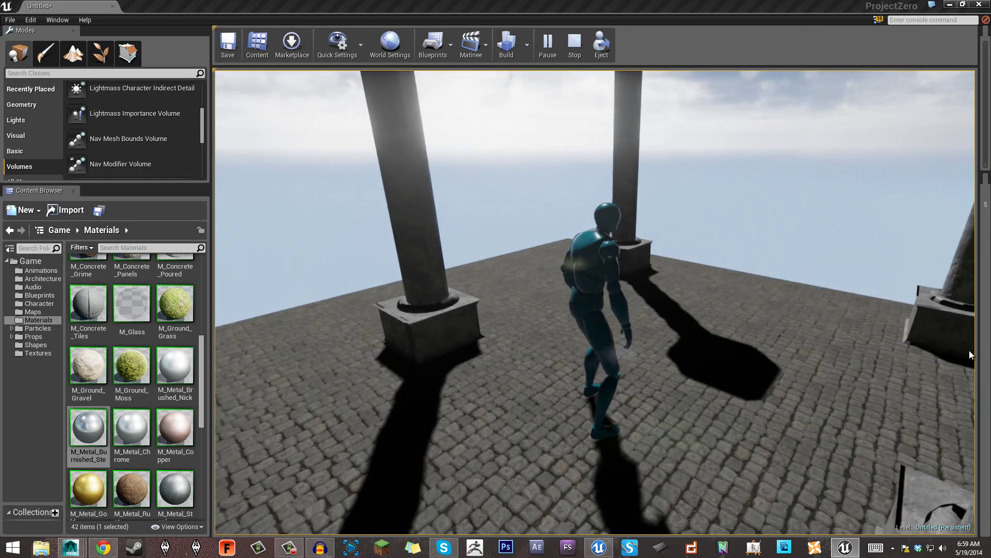
pyautogui.press('w')
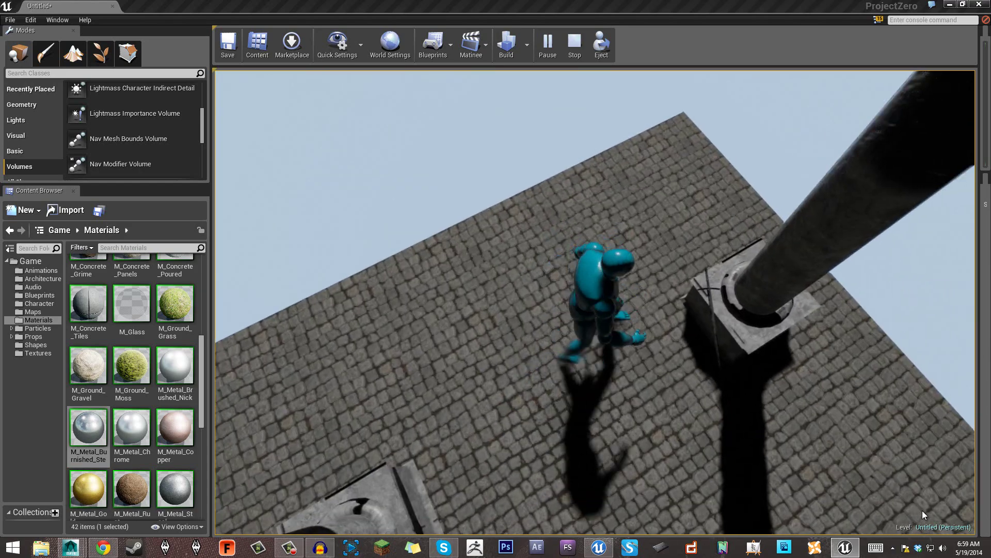
pyautogui.press('d')
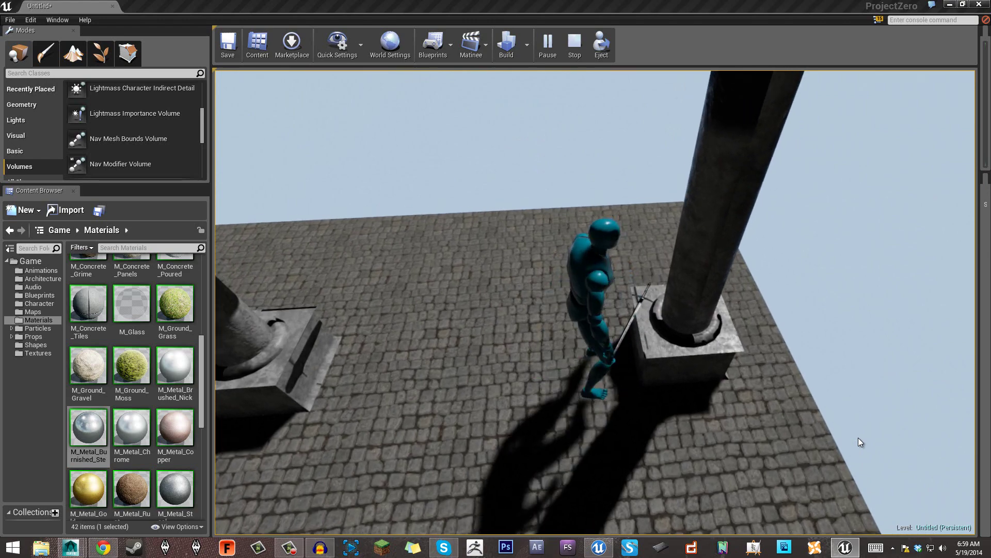
pyautogui.press('Escape')
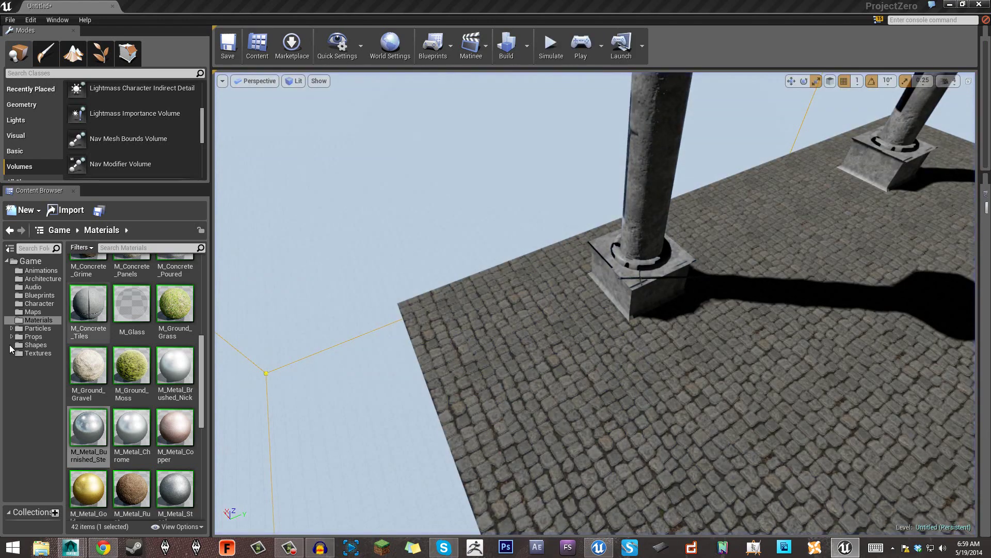
# - Show the Props folder and play the level again, running the character past the longsword's pillar and across the platform
pyautogui.click(33, 336)
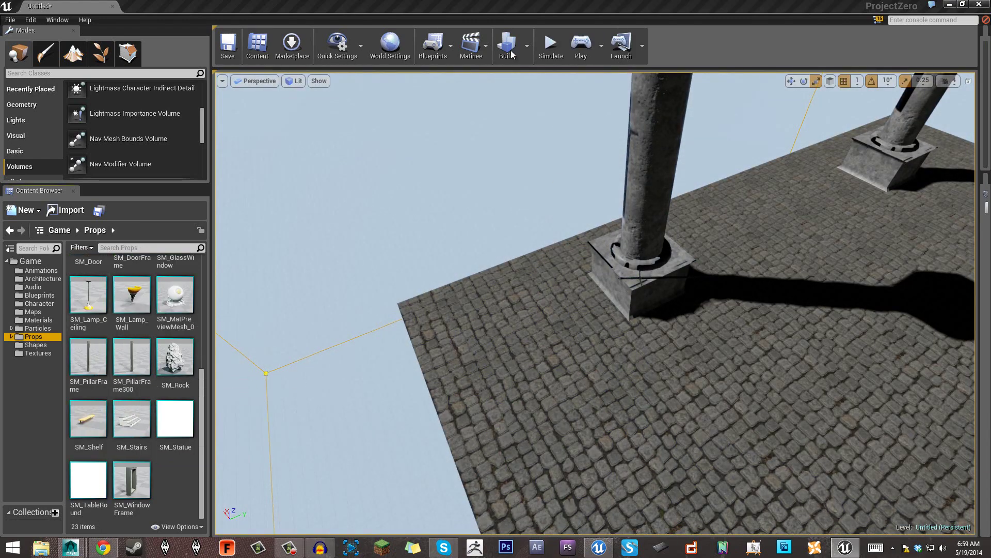
pyautogui.click(582, 46)
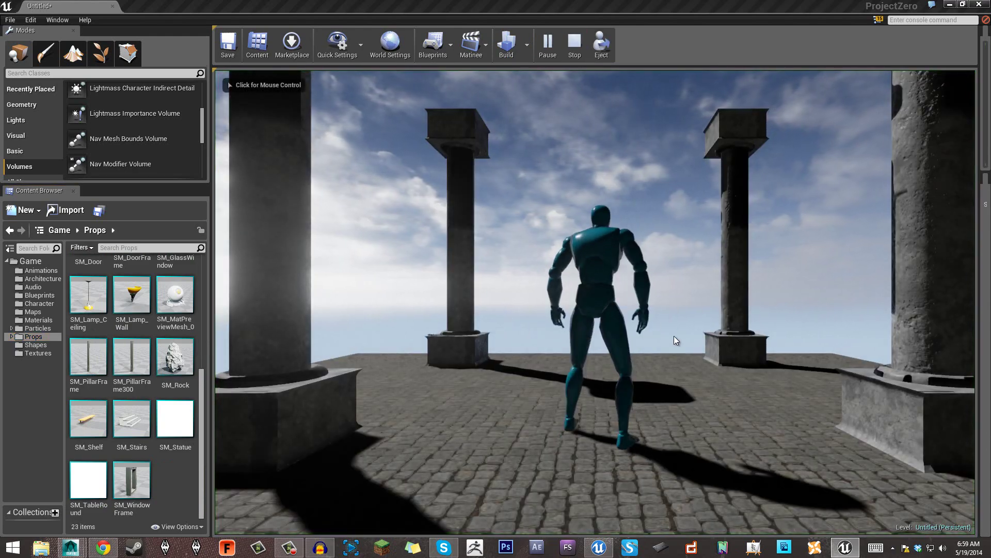
pyautogui.press('w')
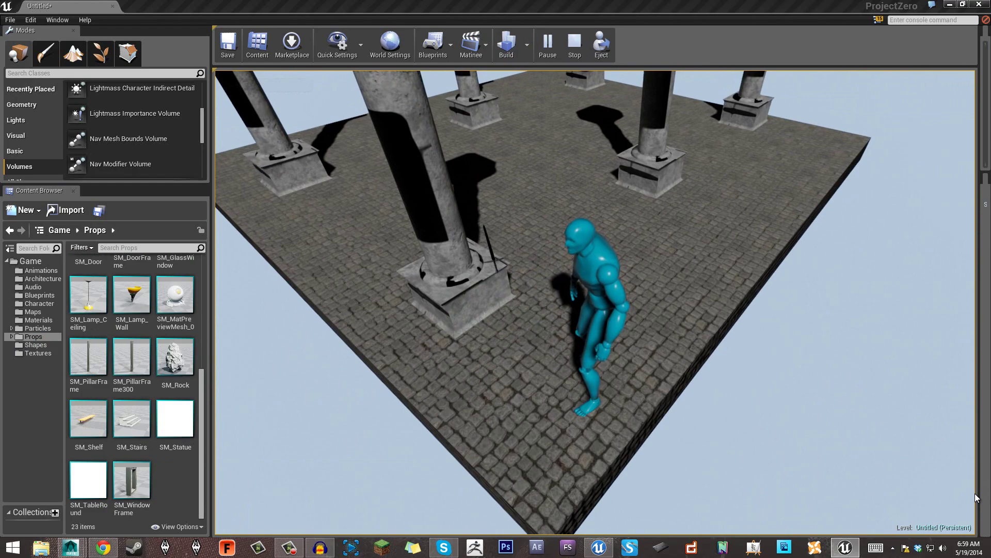
pyautogui.press('w')
pyautogui.press('w')
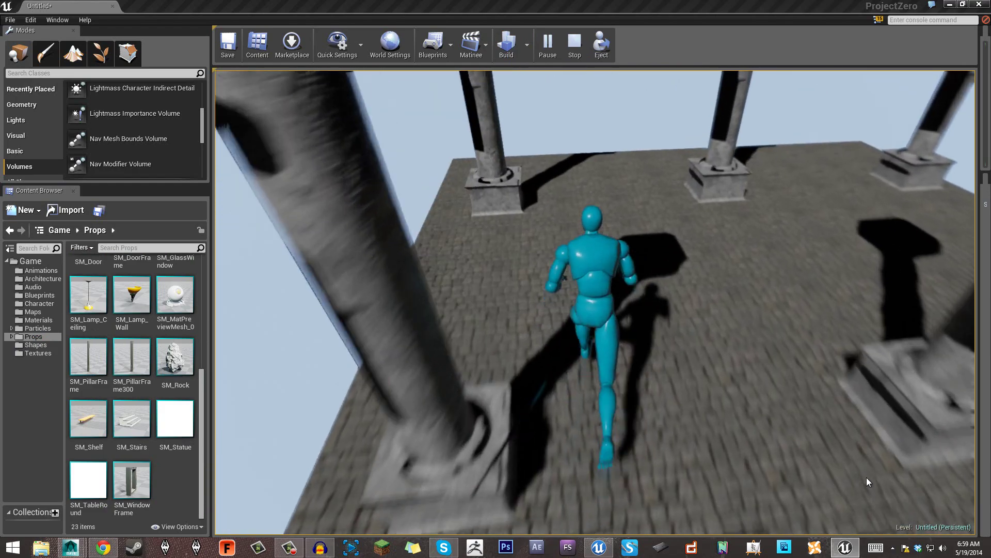
pyautogui.press('w')
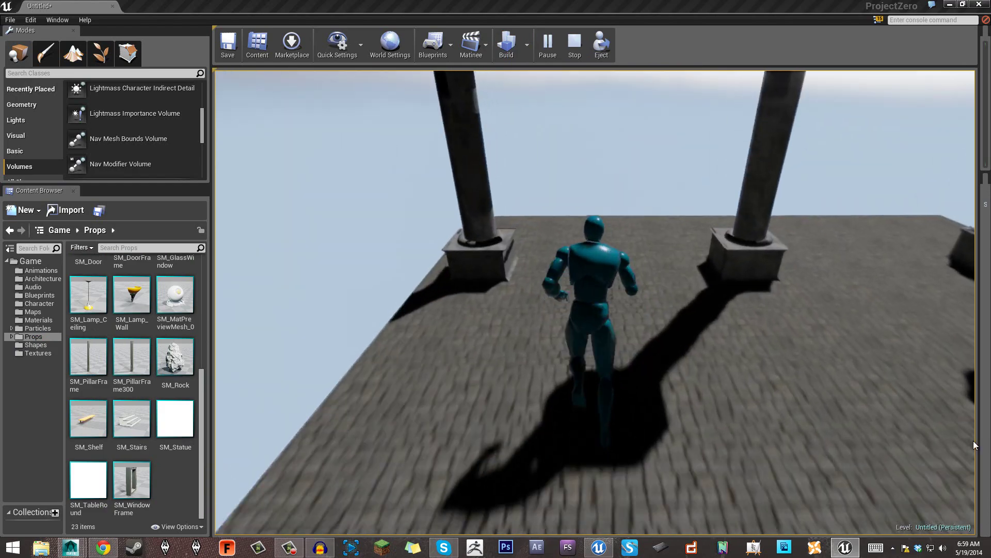